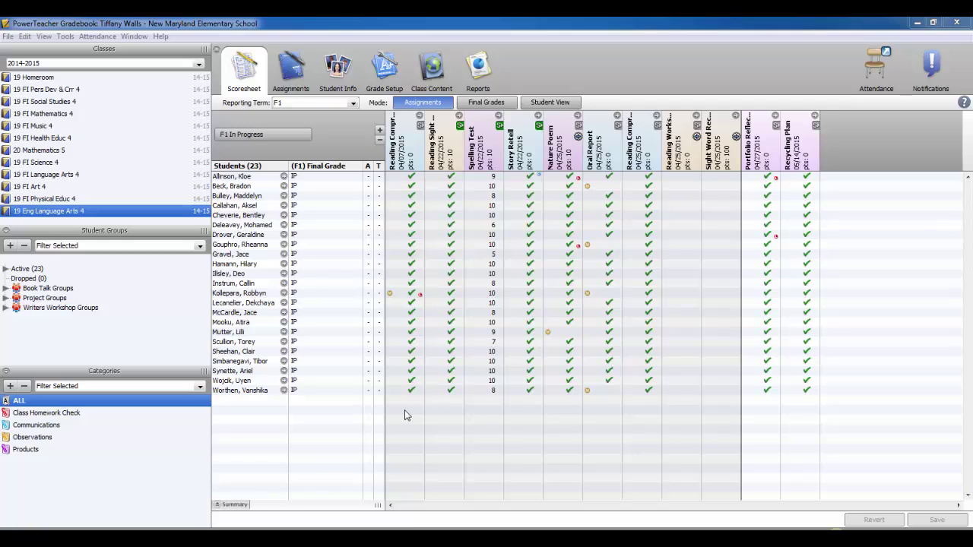
Step: Collapse the Categories and Student Groups sections of the sidebar and expand both again
left_click(6, 372)
left_click(5, 521)
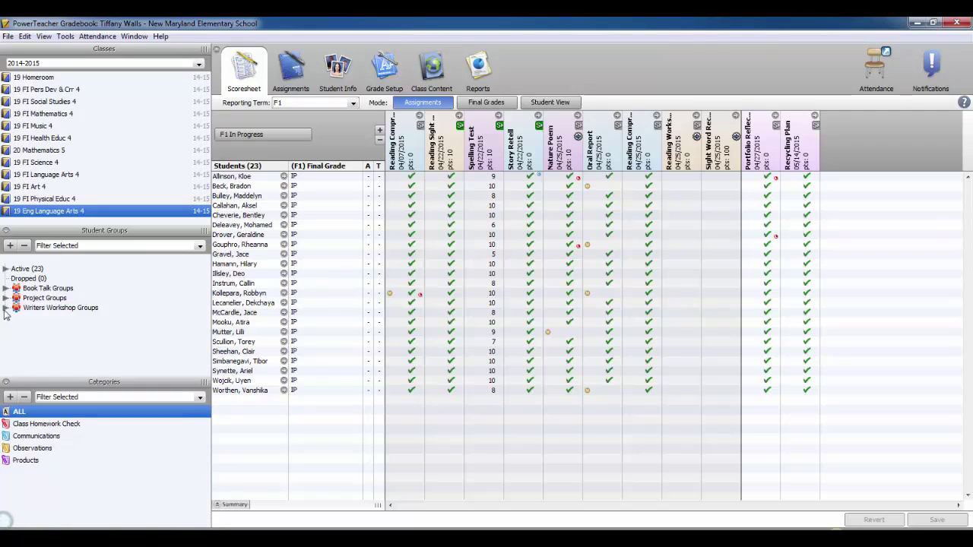
left_click(6, 231)
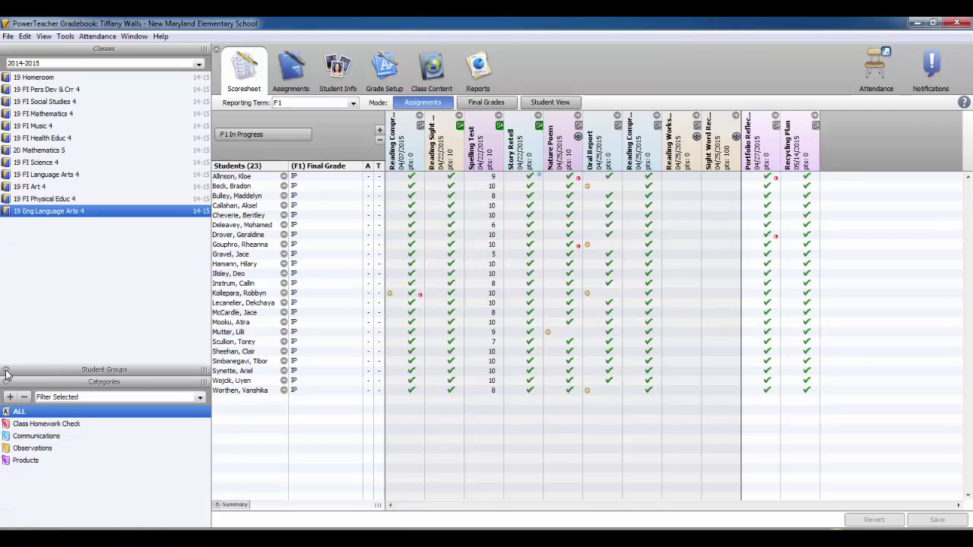
left_click(6, 371)
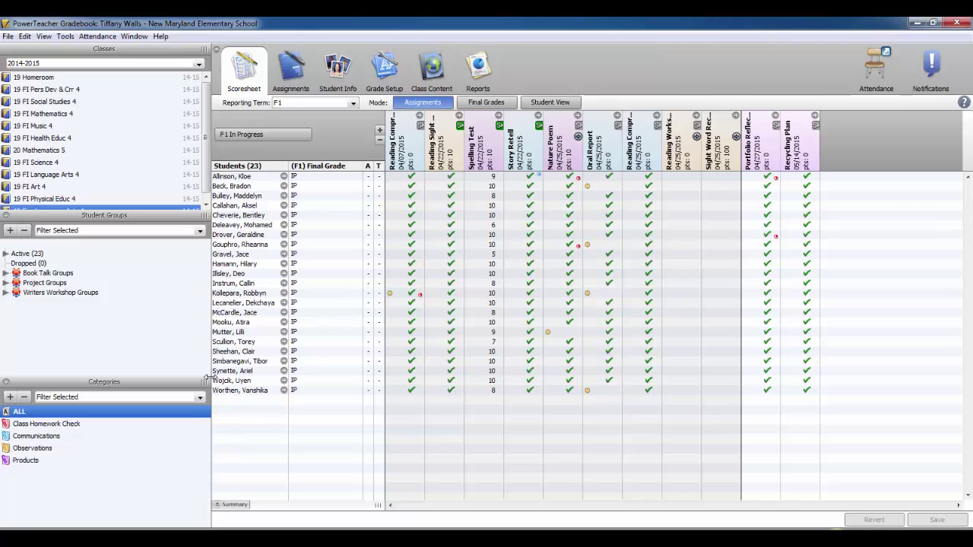
Step: Widen the sidebar slightly and resize its sections to give the Classes list more height
left_click_drag(210, 378, 189, 374)
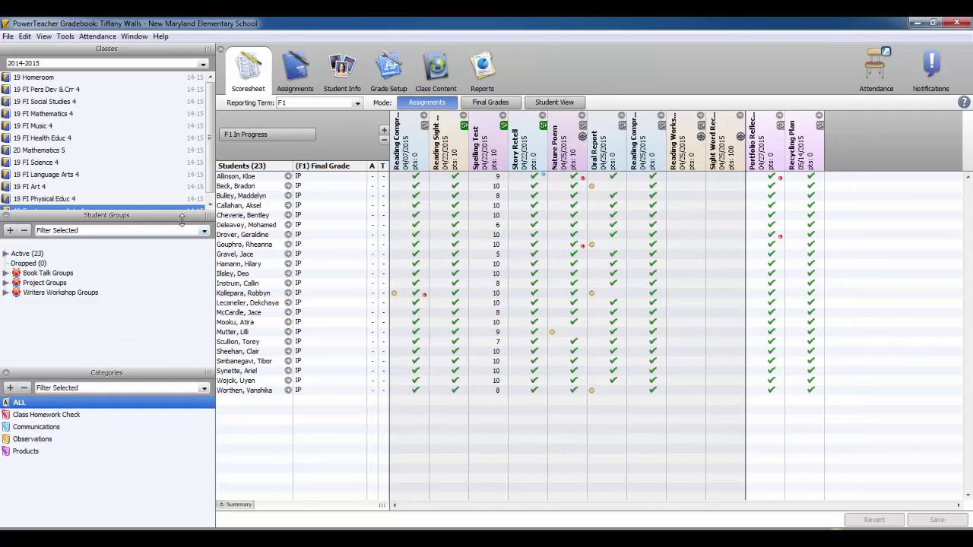
left_click_drag(181, 220, 177, 238)
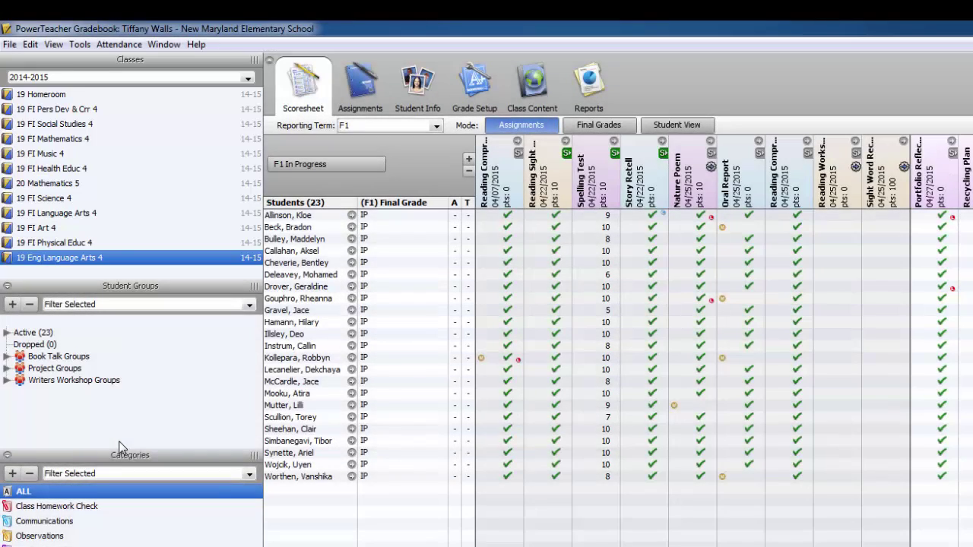
Step: Look at the 19 Homeroom and 20 Mathematics 5 classes, return to 19 Eng Language Arts 4, and check the available school years
left_click(52, 95)
left_click(61, 184)
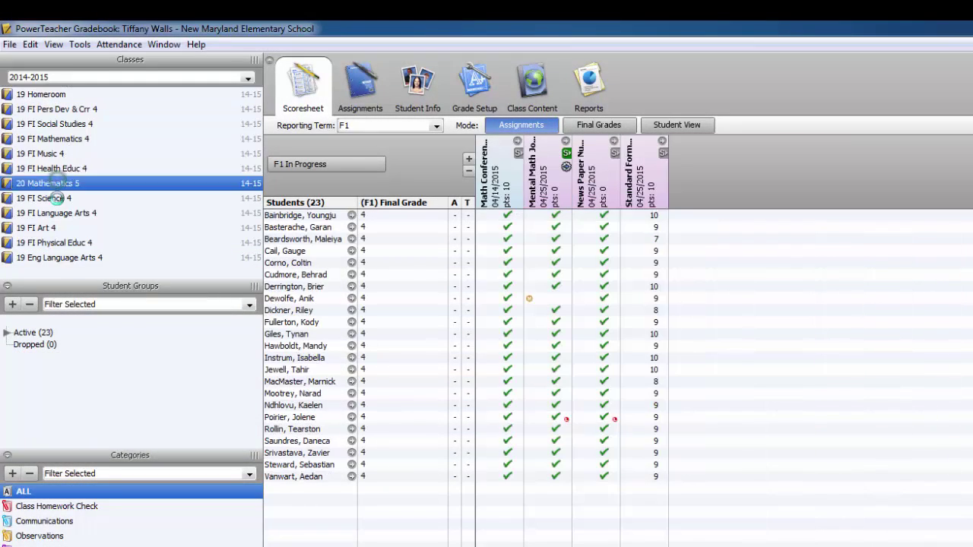
left_click(51, 258)
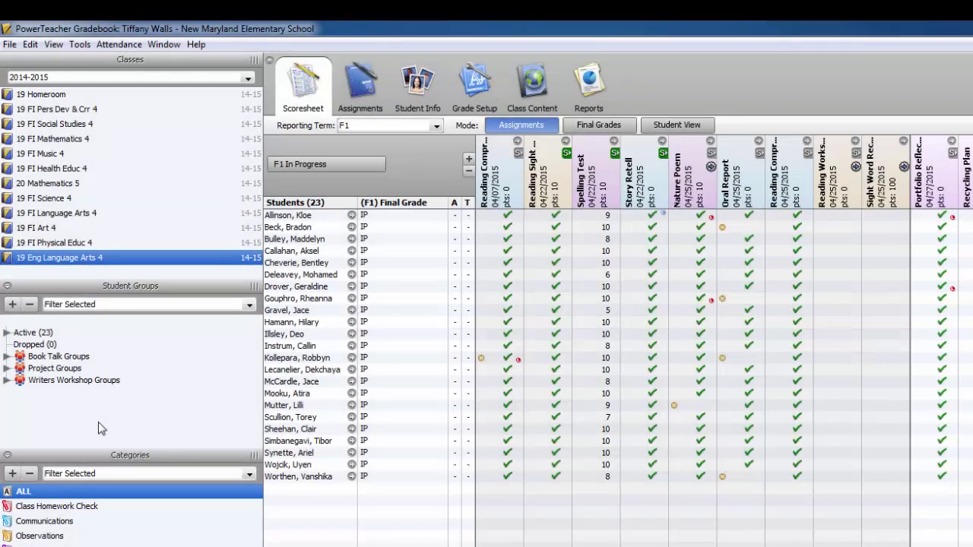
left_click(248, 78)
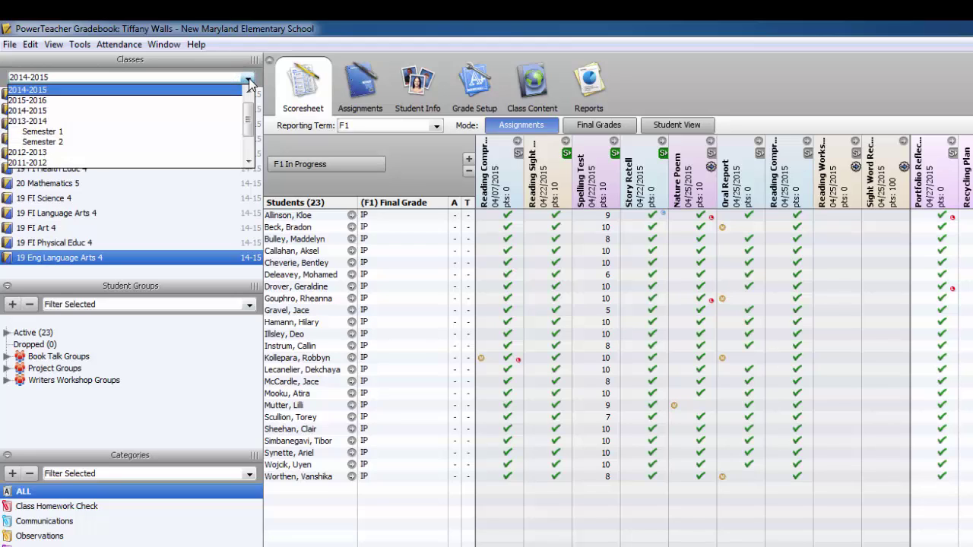
left_click(249, 79)
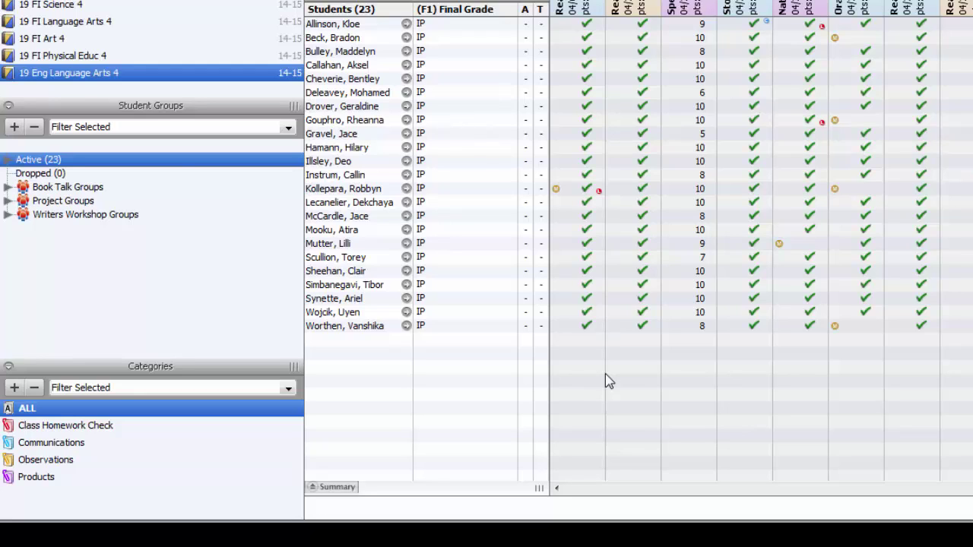
Step: Check the options for adding student groups, and expand Book Talk Groups to view the members of Group 1 and Group 2
left_click(13, 128)
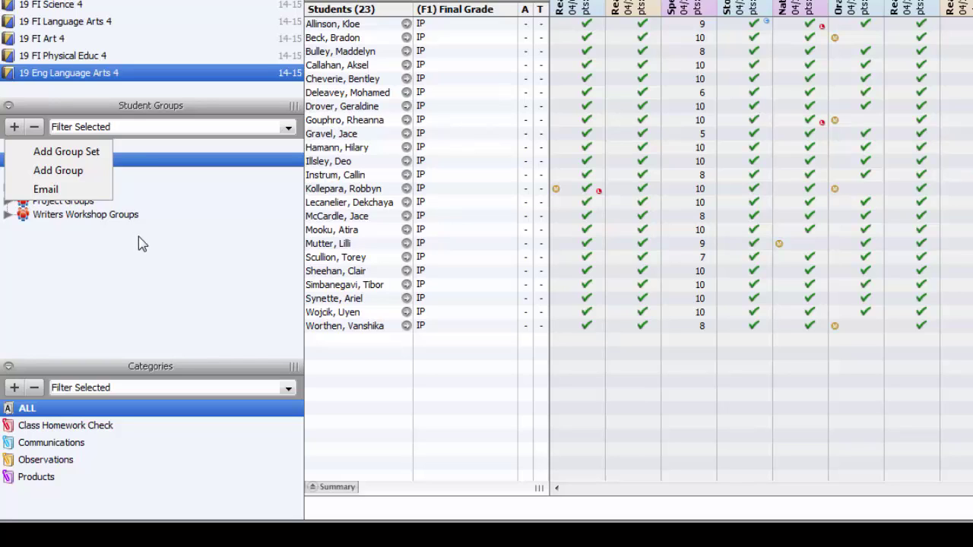
left_click(140, 241)
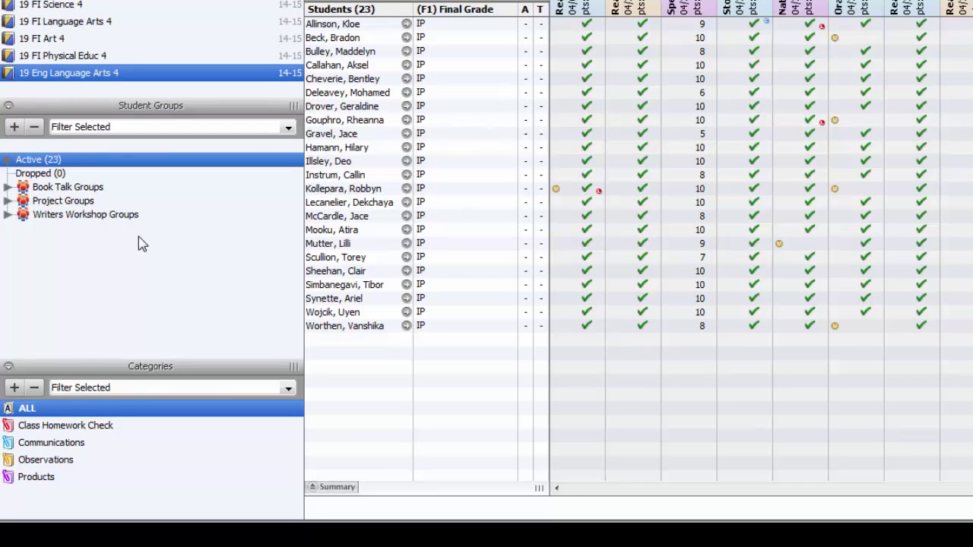
left_click(8, 159)
left_click(6, 145)
left_click(7, 187)
left_click(24, 201)
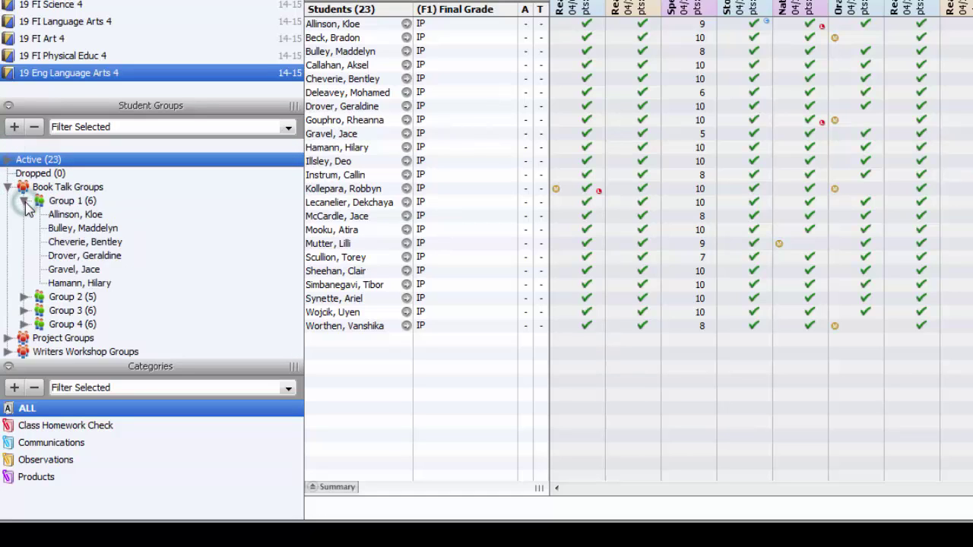
left_click(24, 200)
left_click(25, 214)
left_click(24, 214)
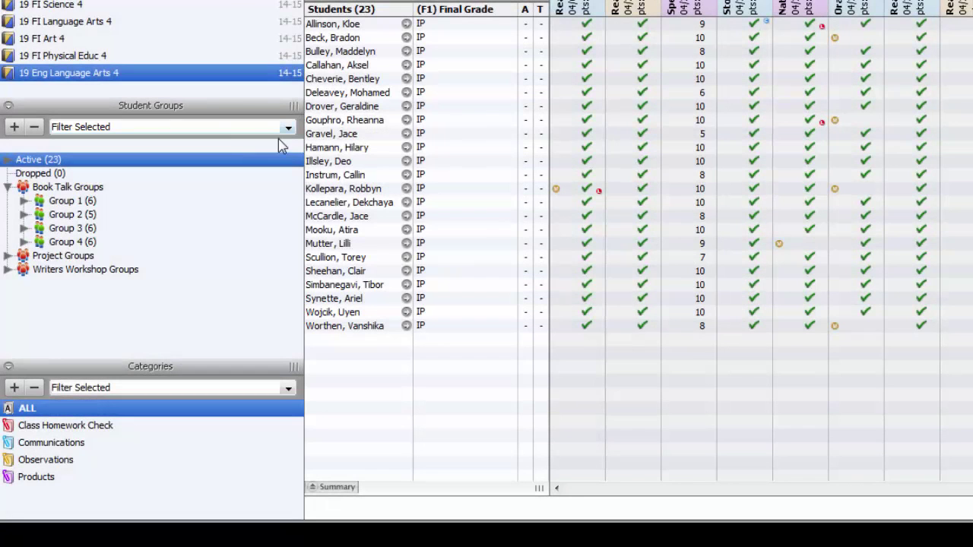
Step: Set the student groups display to Highlight Selected and highlight Book Talk Groups 1, 2 and 3 one after another
left_click(286, 129)
left_click(130, 143)
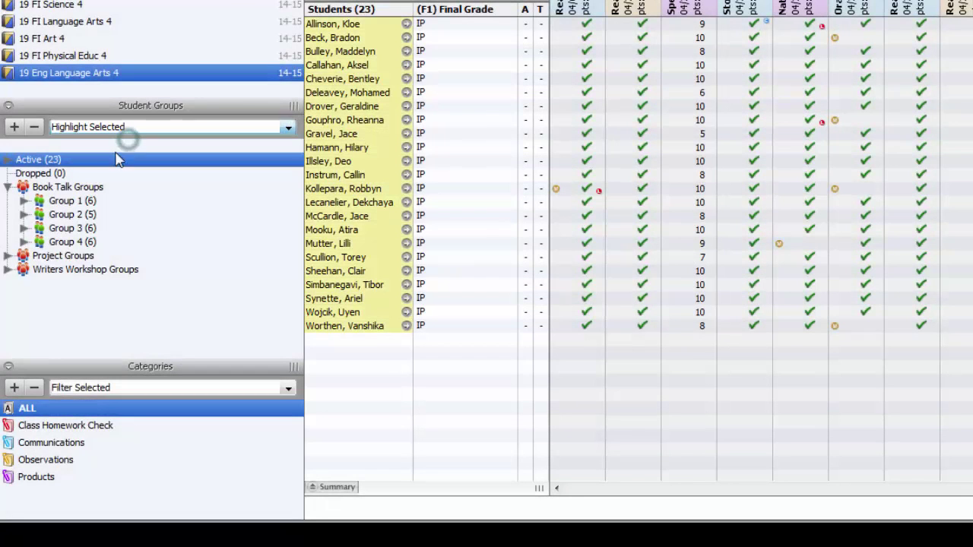
left_click(59, 203)
left_click(61, 215)
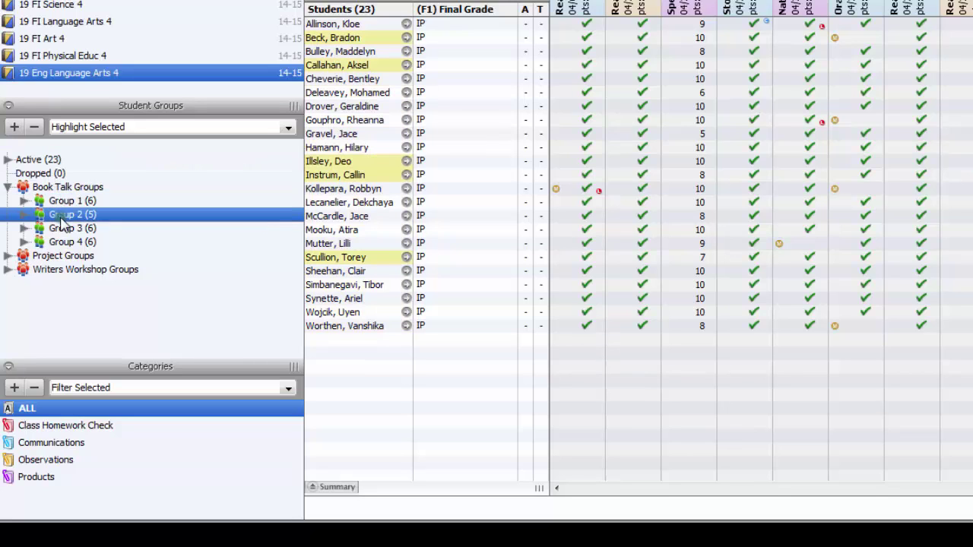
left_click(67, 230)
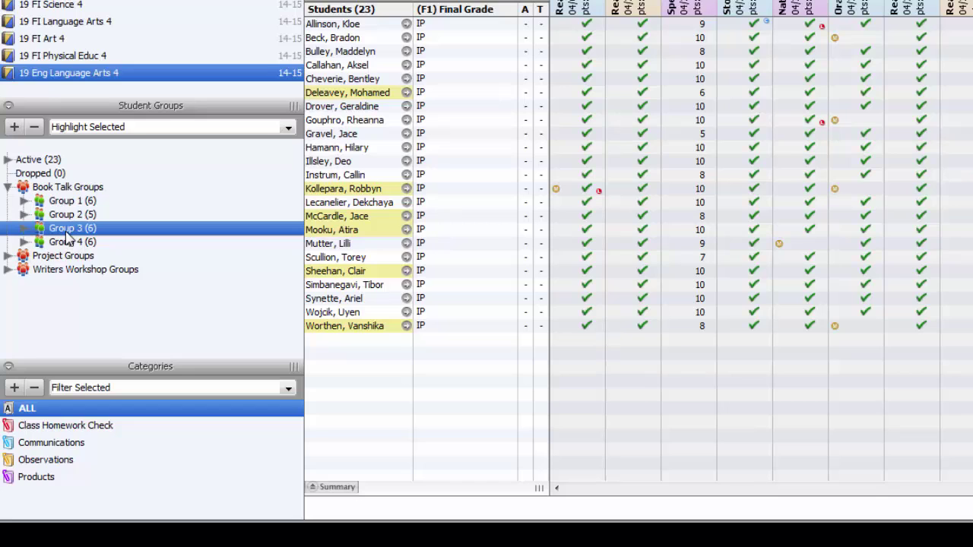
Step: Set the student groups display to Filter Selected and filter the scoresheet by Book Talk Groups 1, 2 and 3 in turn
left_click(288, 129)
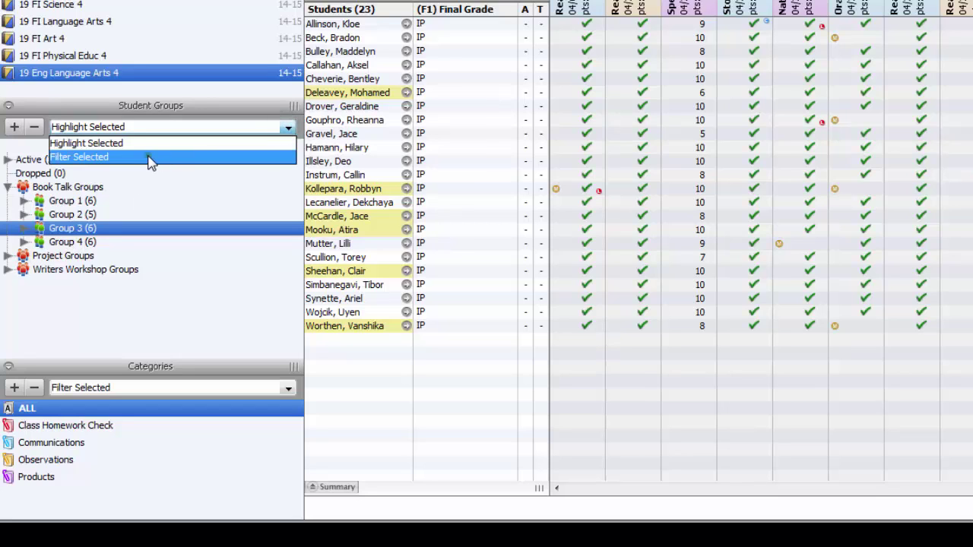
left_click(152, 156)
left_click(63, 204)
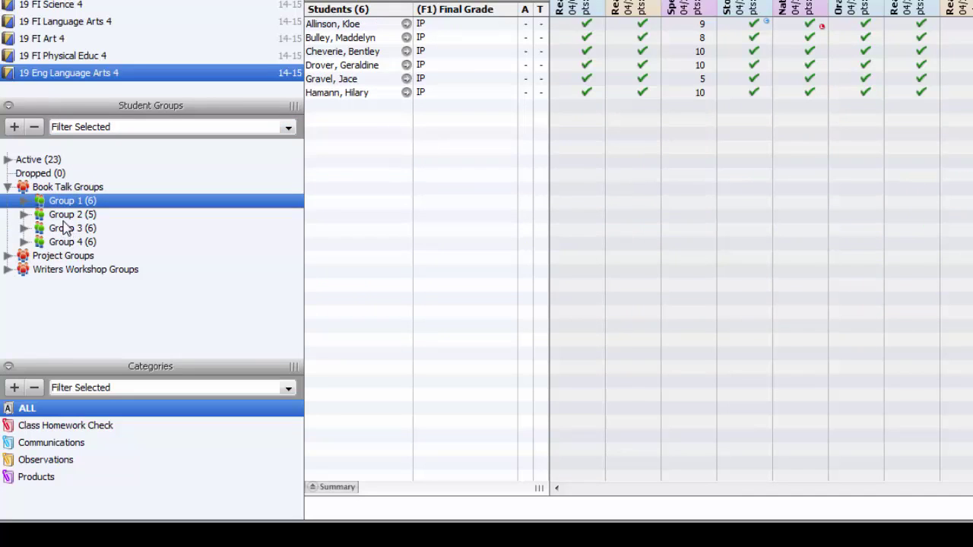
left_click(64, 216)
left_click(64, 228)
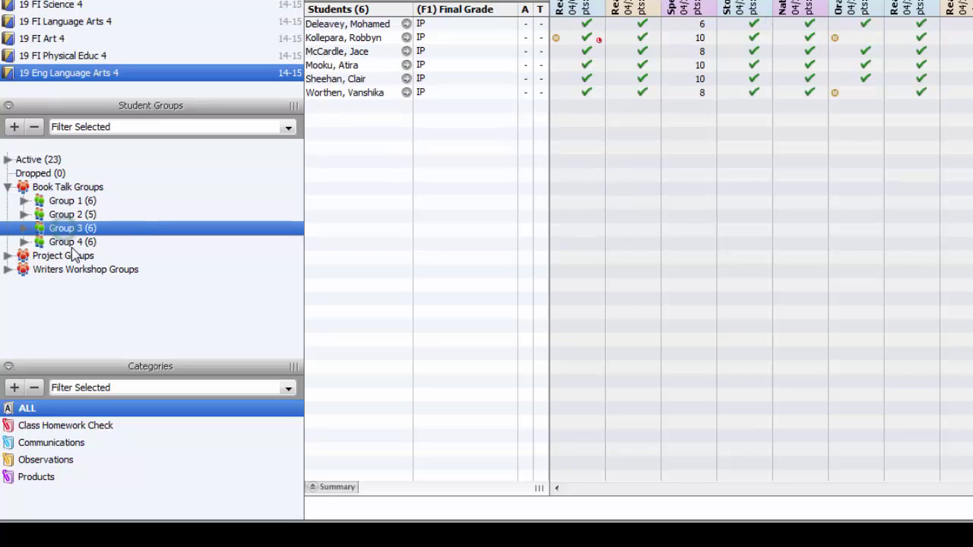
Step: Filter the scoresheet to the first student in the Active list, and restore the view of all active students
left_click(8, 160)
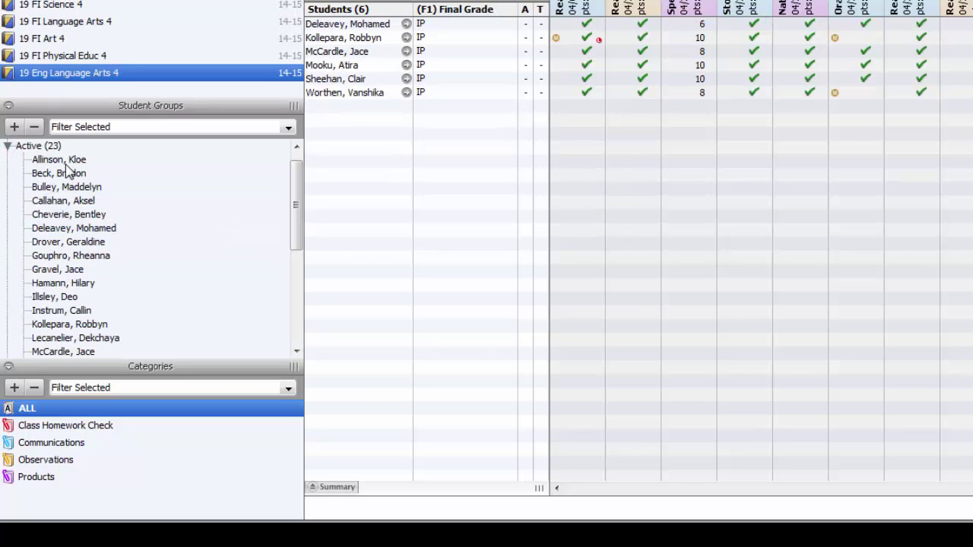
left_click(65, 174)
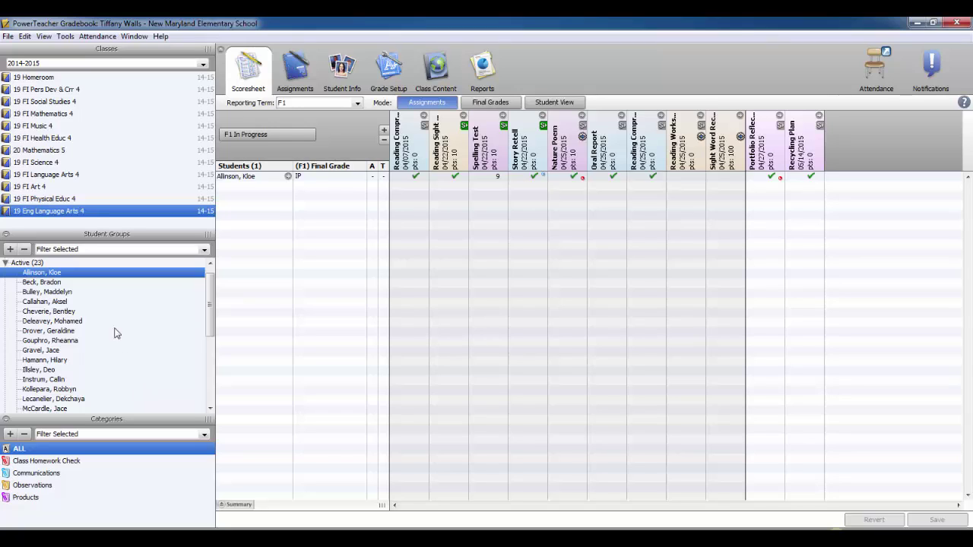
left_click(30, 262)
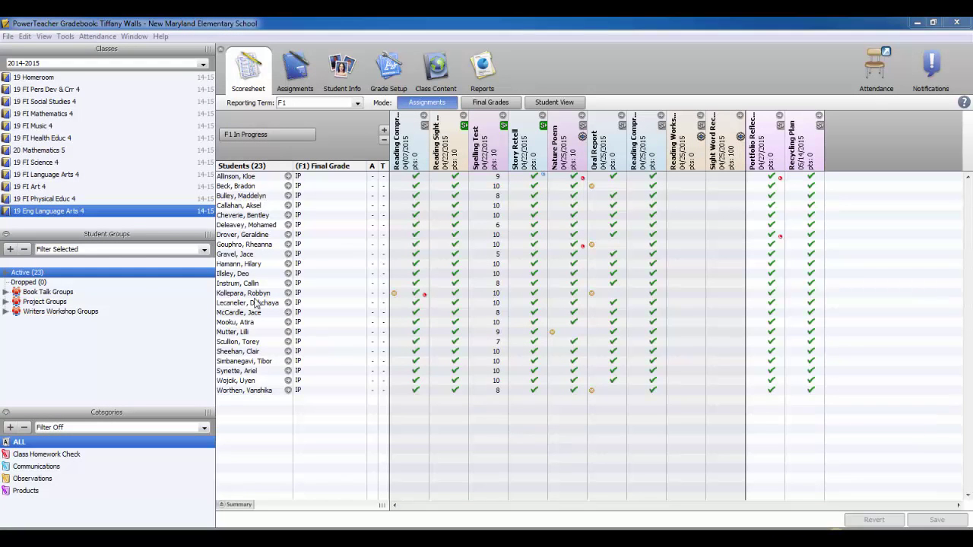
Step: Look at the 19 FI Music 4 class and its categories, and return to the active students of 19 Eng Language Arts 4
left_click(42, 127)
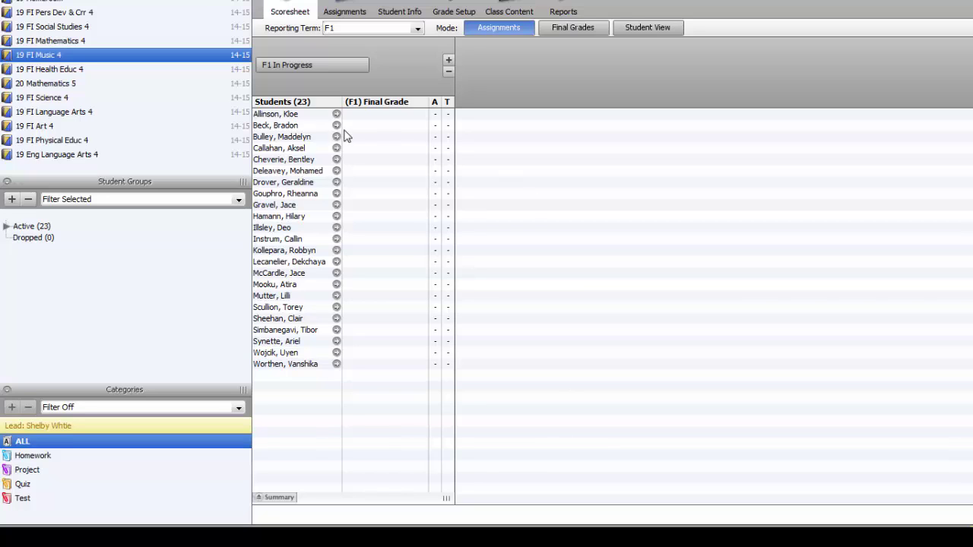
left_click(87, 155)
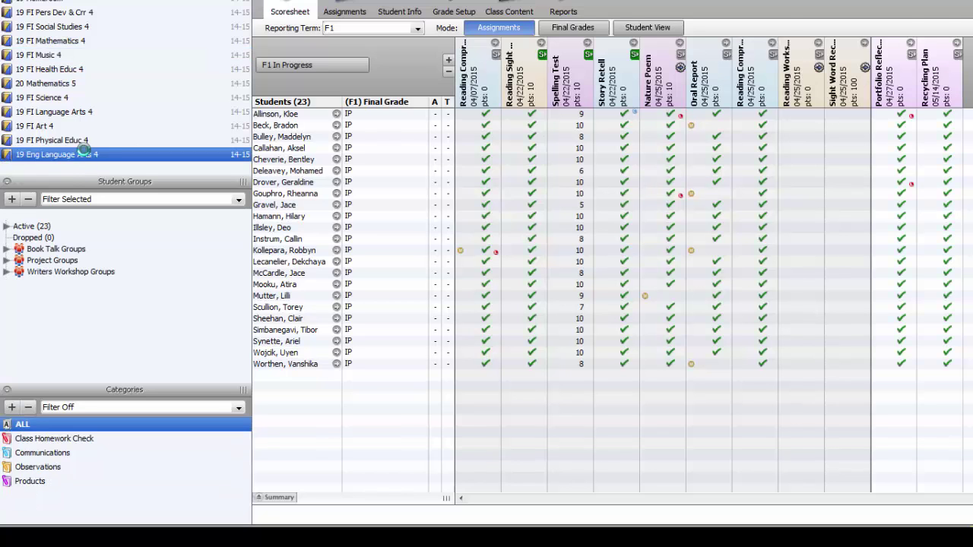
left_click(44, 225)
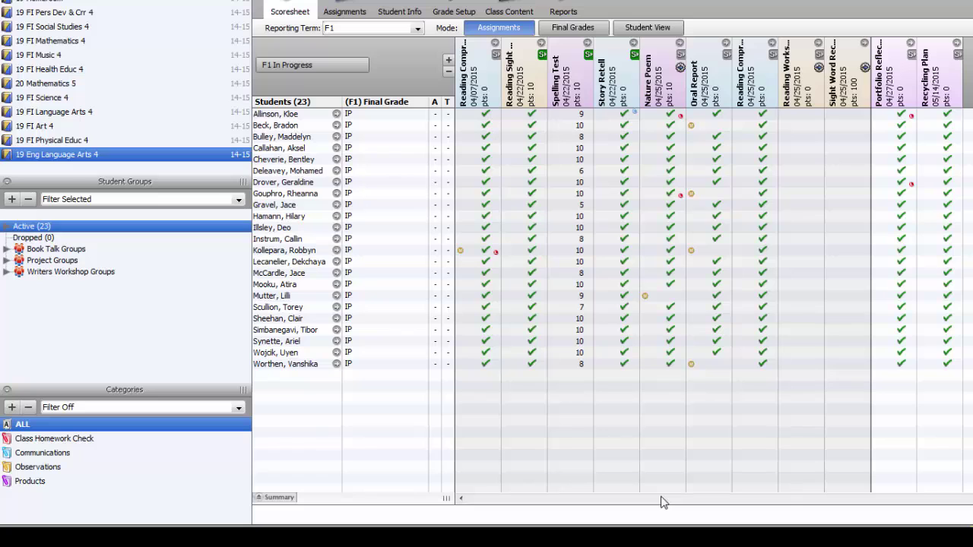
Step: Preview the form for creating an assignment category and the deletion prompt for the Communications category, cancelling both
left_click(11, 407)
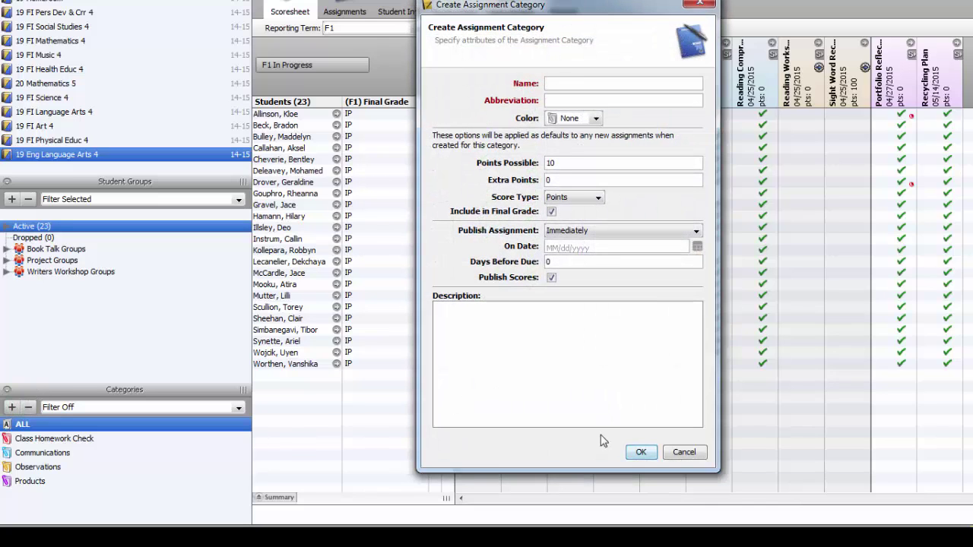
left_click(681, 453)
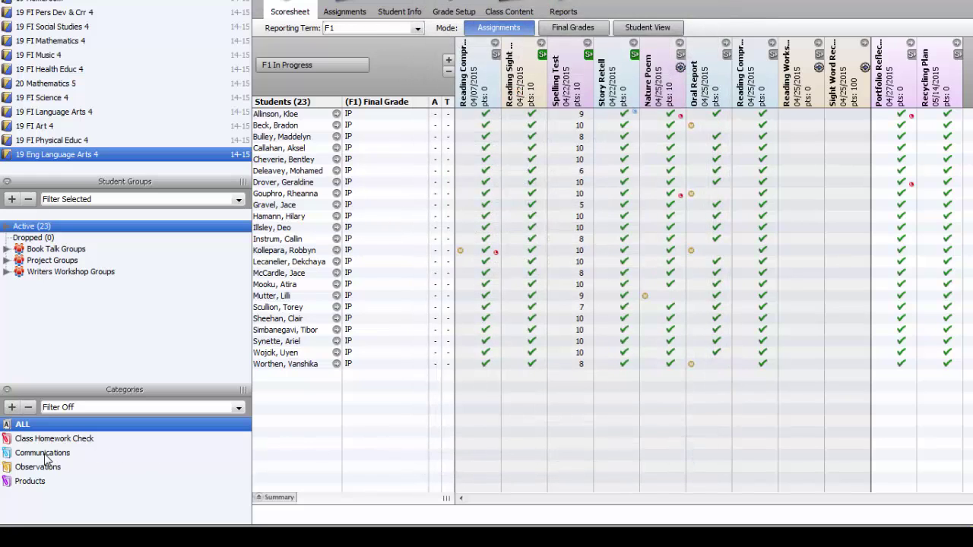
left_click(43, 452)
left_click(27, 409)
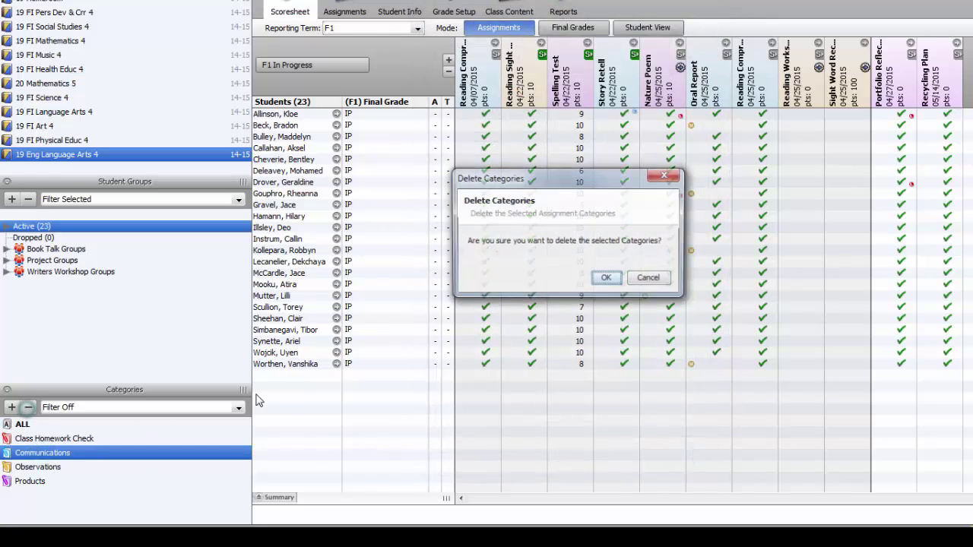
left_click(651, 280)
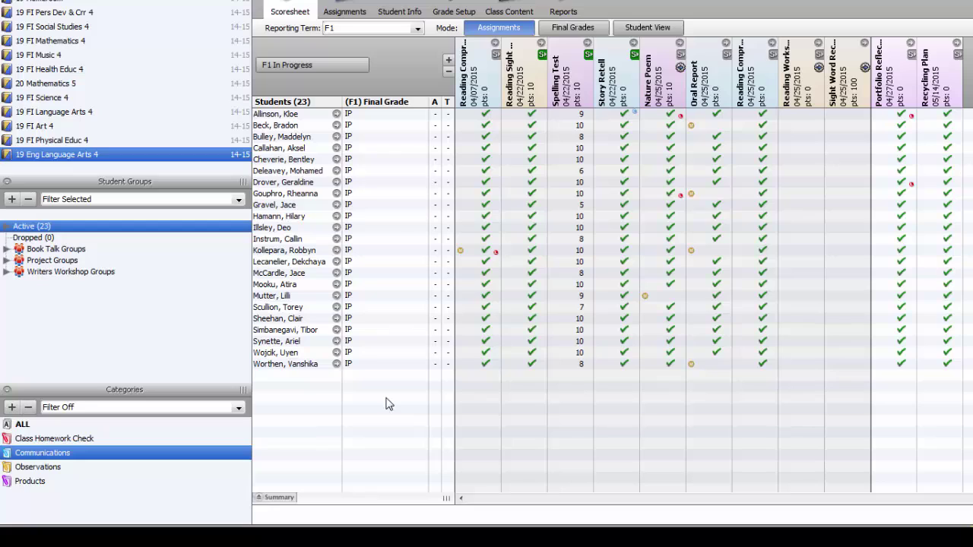
Step: Review the editing options offered for the Communications and Observations categories without applying any
left_click(74, 439)
right_click(72, 456)
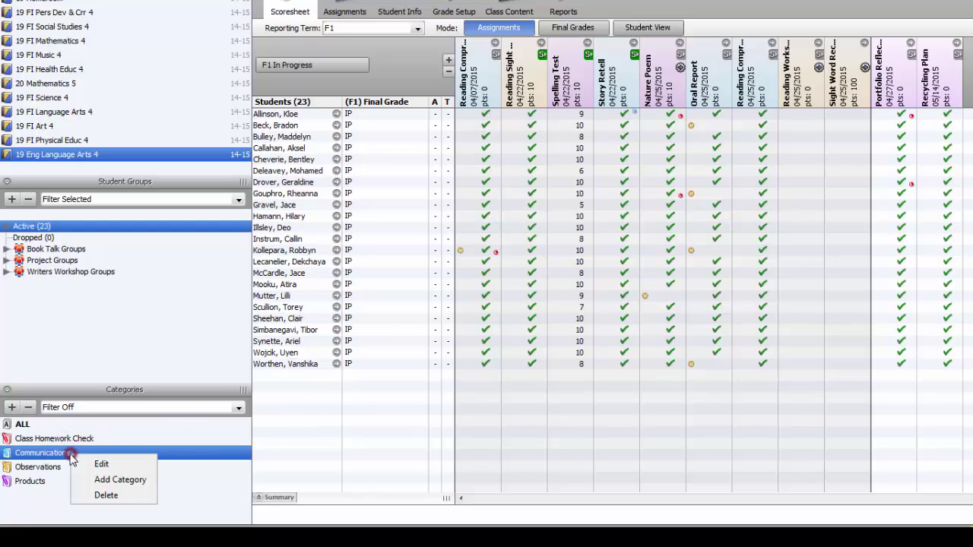
left_click(24, 468)
right_click(23, 468)
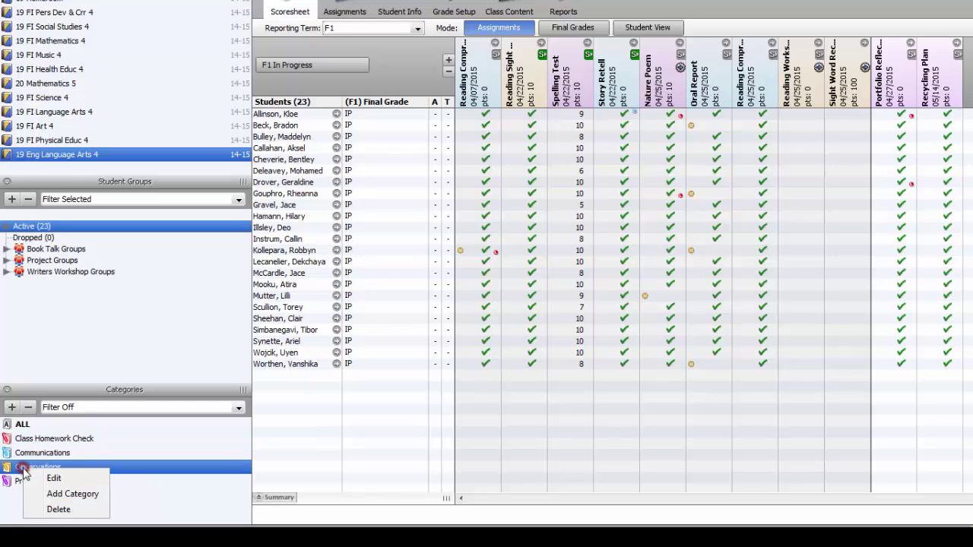
left_click(170, 440)
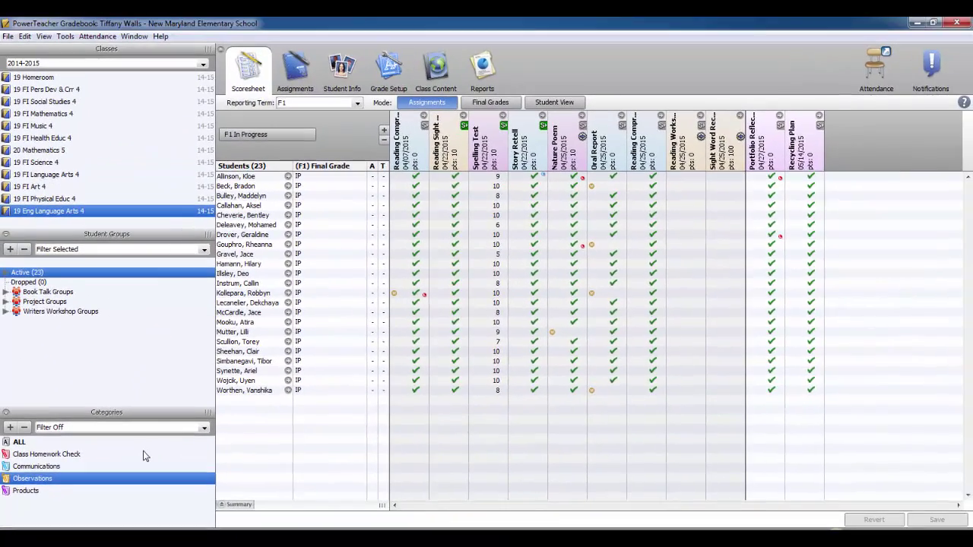
Step: Filter the scoresheet to show only assignments in the Products category using Filter Selected
left_click(137, 490)
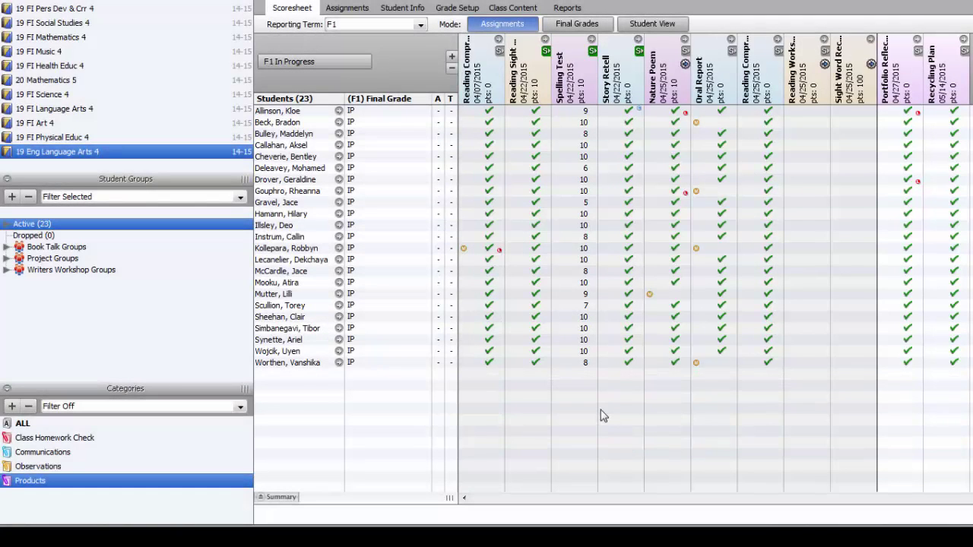
left_click(240, 407)
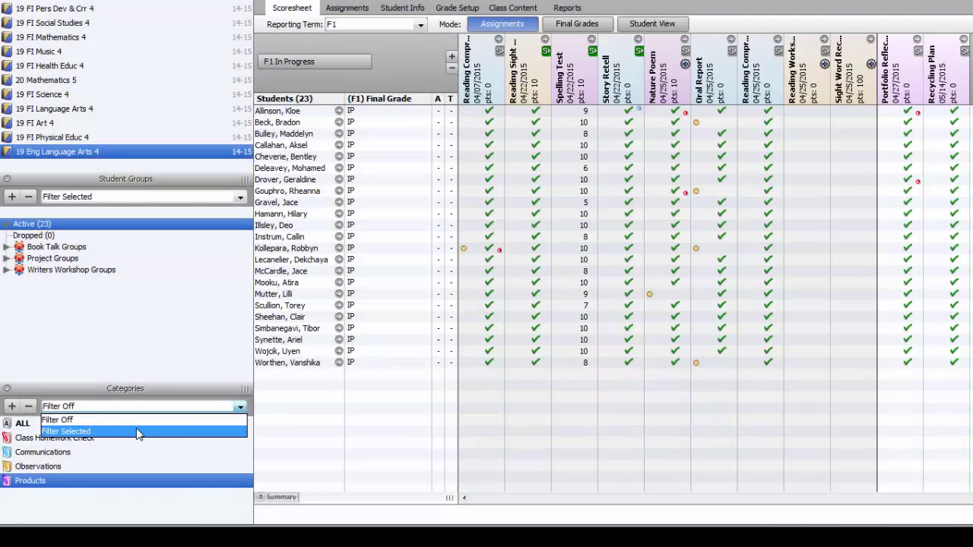
left_click(138, 432)
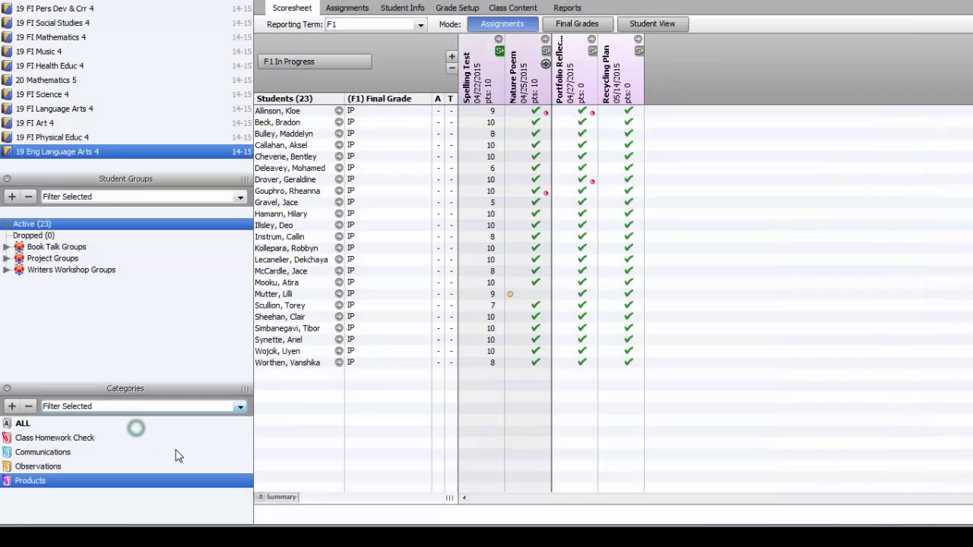
Step: Look at the scoresheet filtered by Communications, Observations and Products in turn, ending on the Communications category
left_click(27, 452)
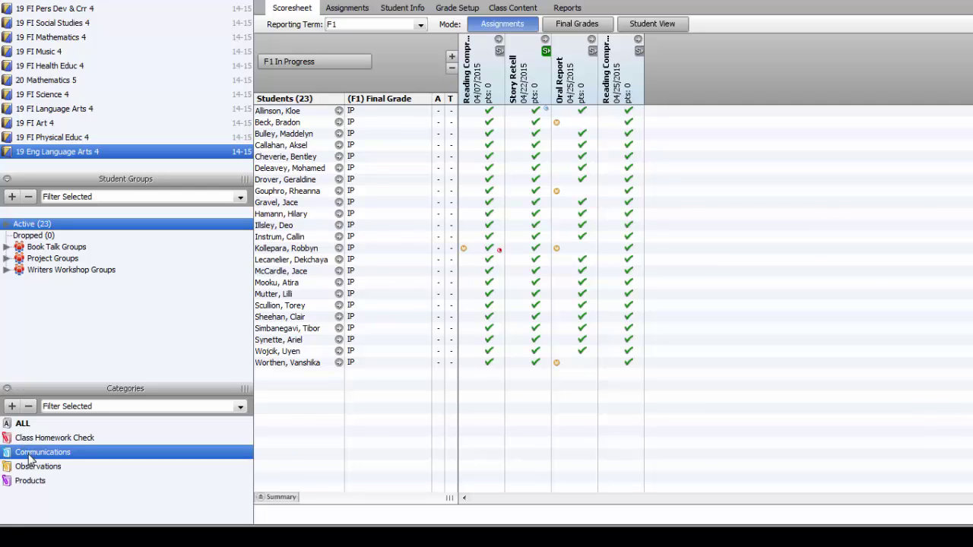
left_click(29, 466)
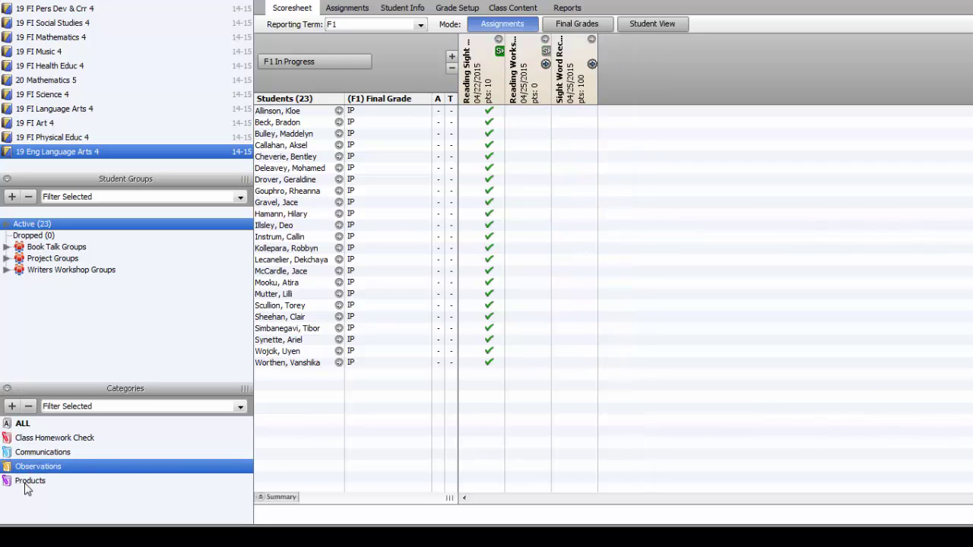
left_click(29, 480)
left_click(41, 453)
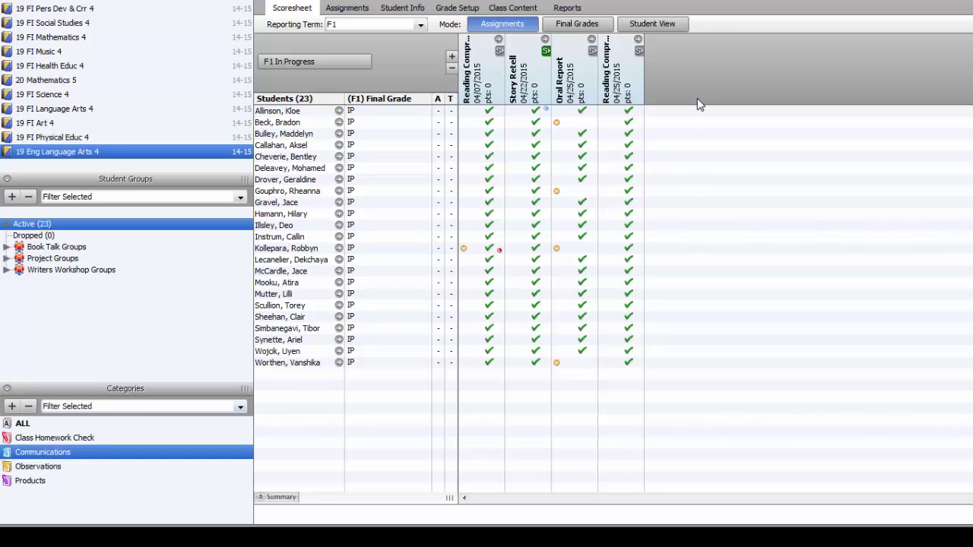
Step: Open Student View and look at the averages filtered by Observations, Products and Class Homework Check, ending on Communications
left_click(669, 25)
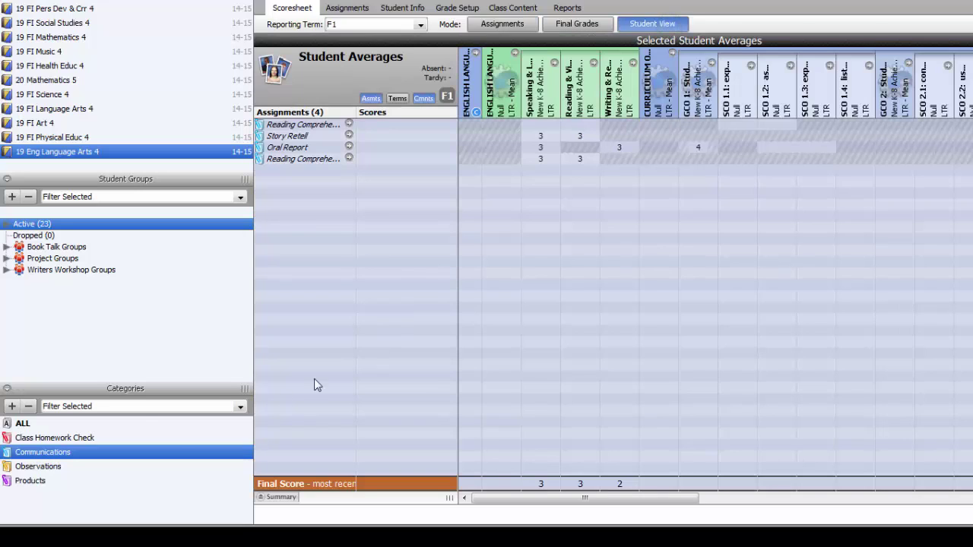
left_click(38, 466)
left_click(35, 482)
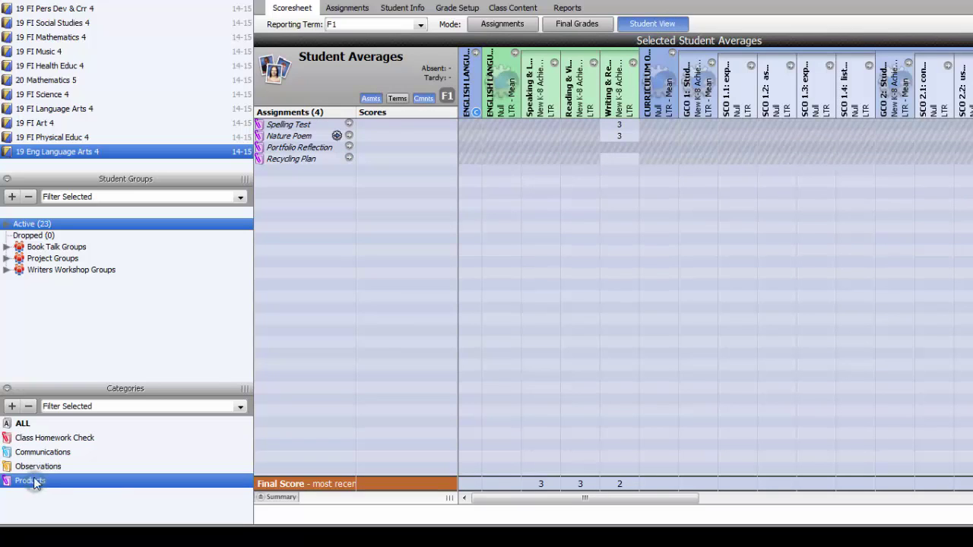
left_click(35, 440)
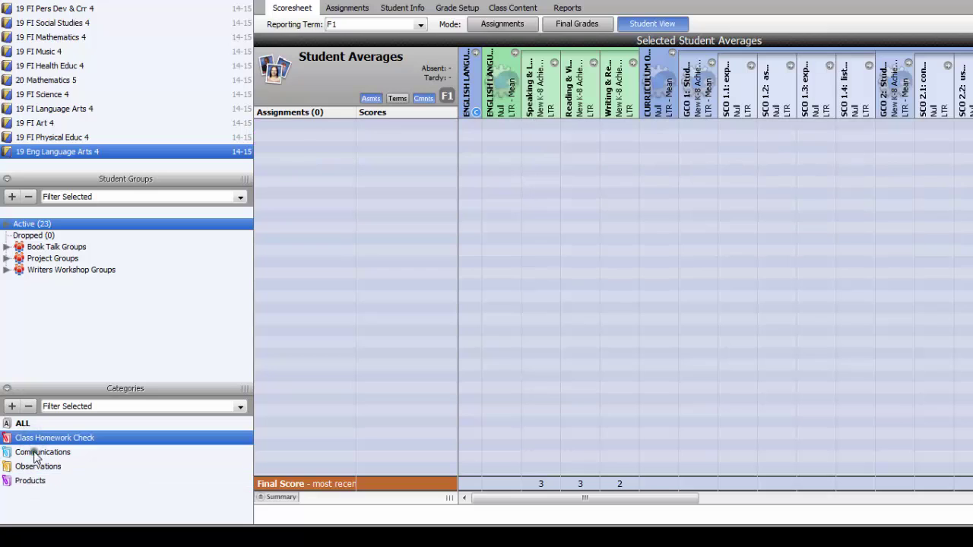
left_click(35, 453)
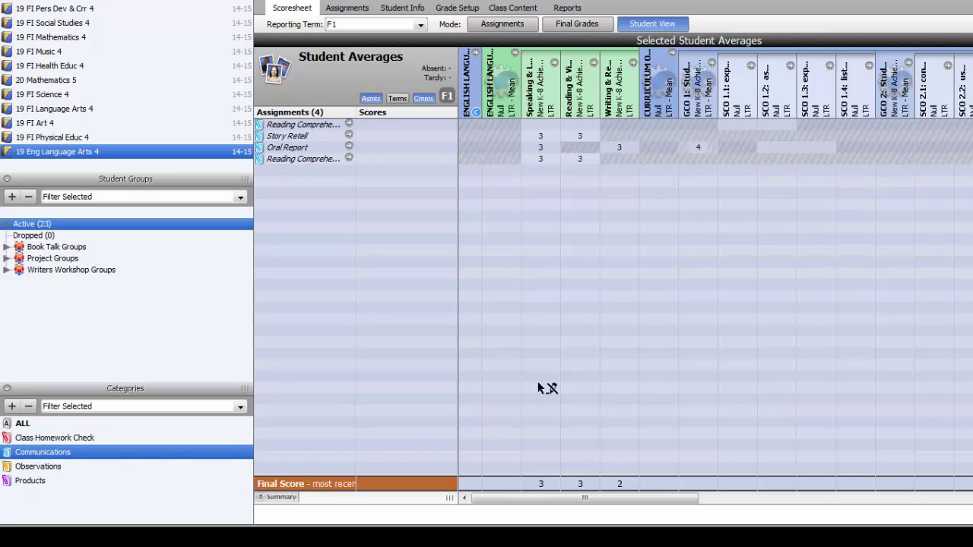
Step: Return the scoresheet to Assignments mode with all categories shown, and review the Reporting Term options, leaving F1 selected
left_click(490, 23)
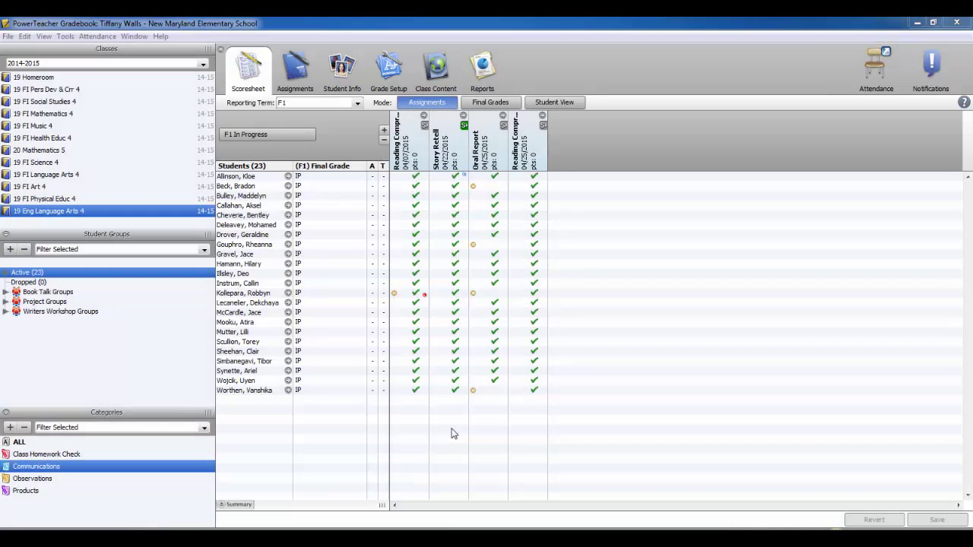
left_click(38, 442)
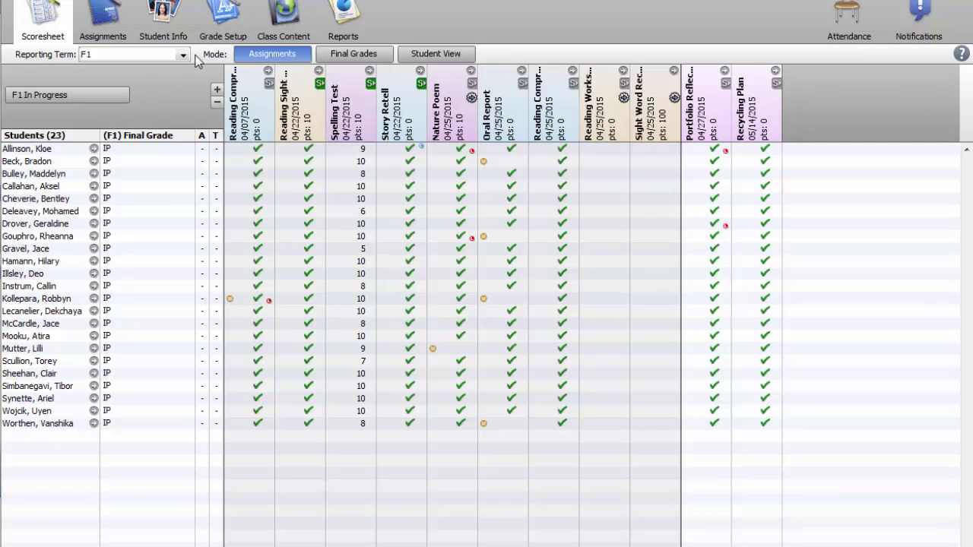
left_click(186, 54)
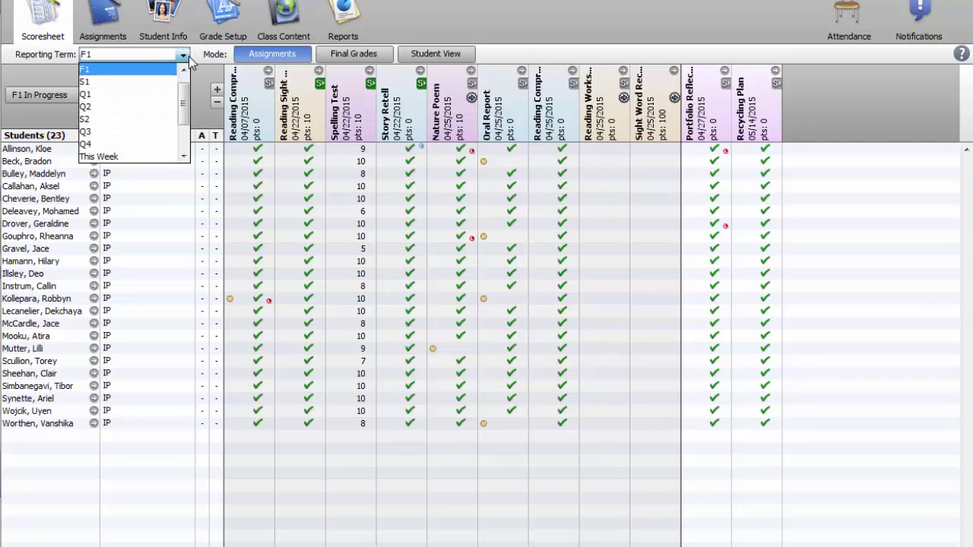
left_click(187, 58)
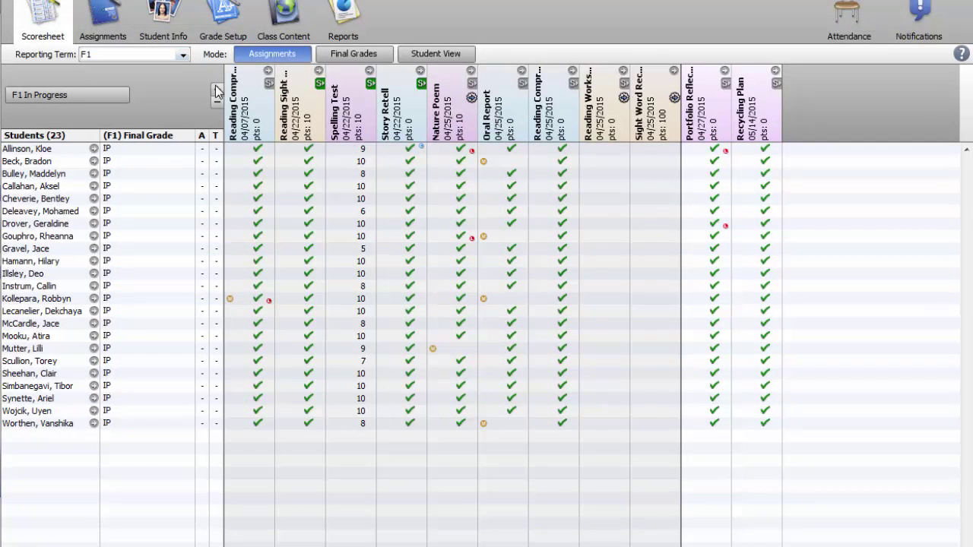
Step: Preview the New Assignment form and the deletion prompt for Reading Comprehension Conference 2, cancelling both
left_click(216, 92)
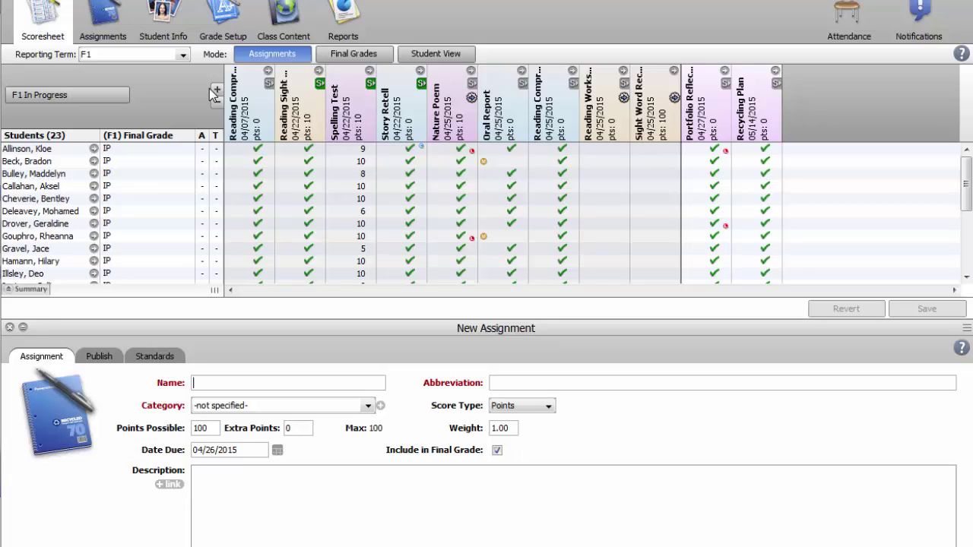
left_click(9, 328)
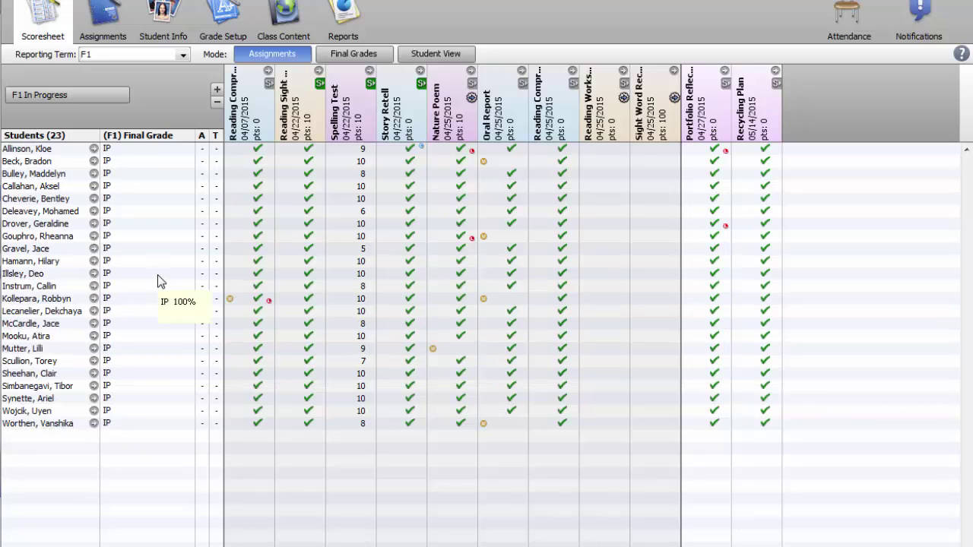
left_click(247, 131)
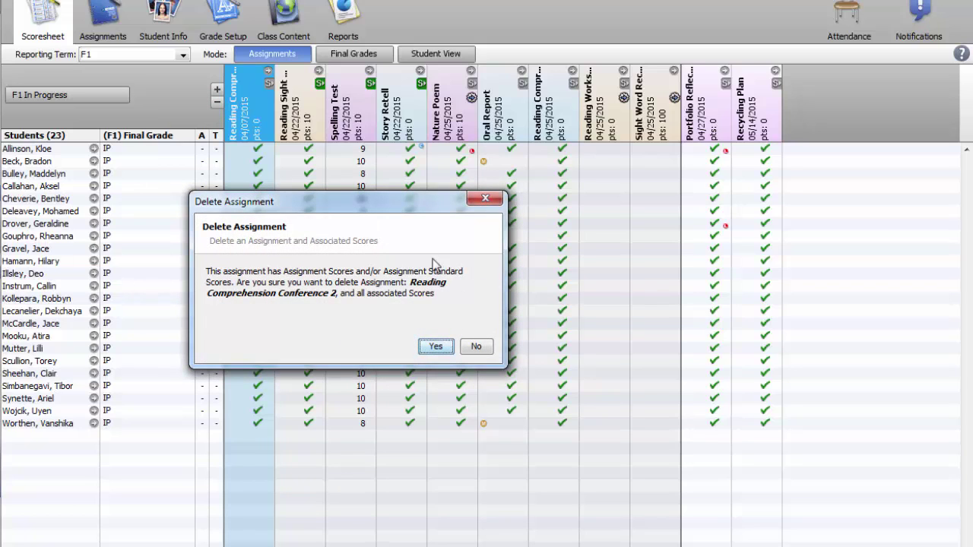
left_click(485, 346)
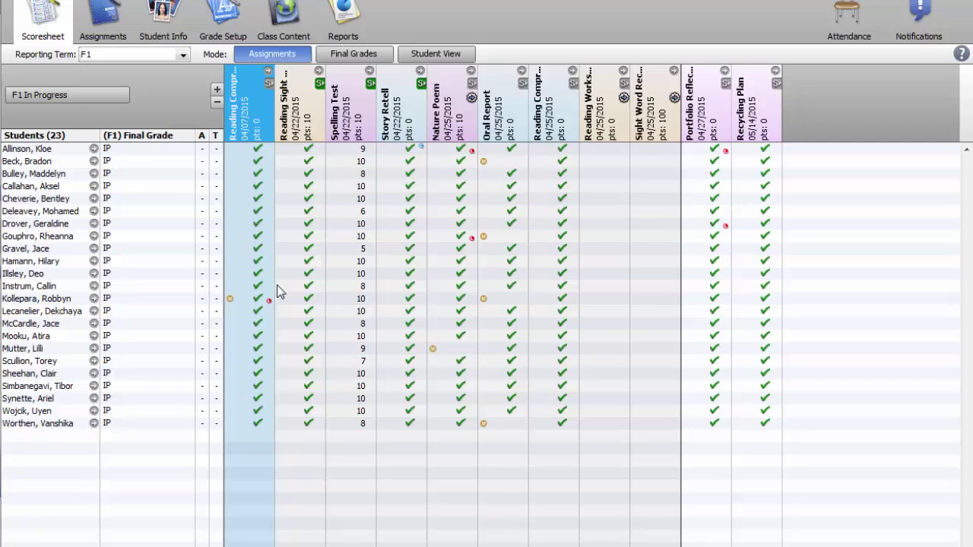
Step: Select the second student's Spelling Test score to look at its summary, and return to the full list of active students
left_click(363, 161)
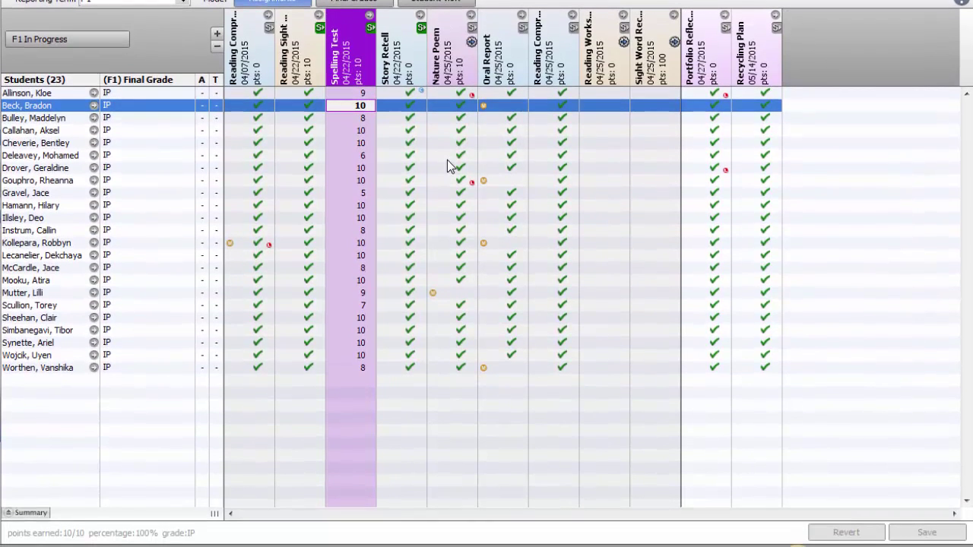
left_click(7, 514)
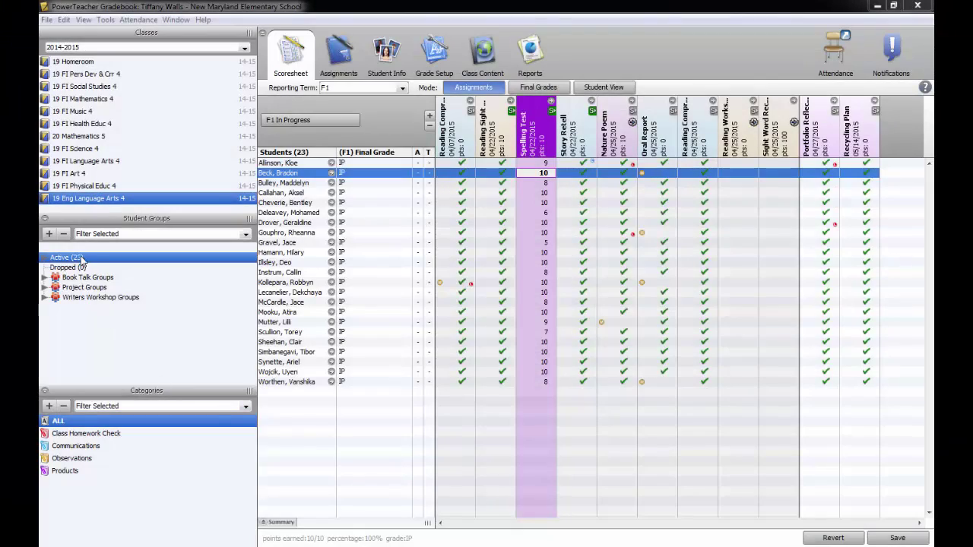
left_click(80, 259)
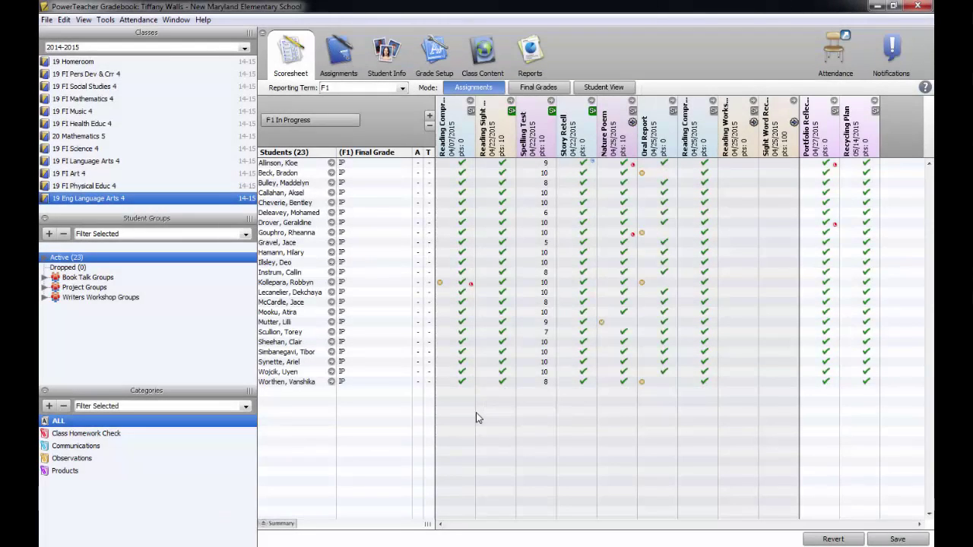
Step: In Final Grades mode, add the English Language Arts 4 comment "Strong Performance" for the third student
left_click(540, 88)
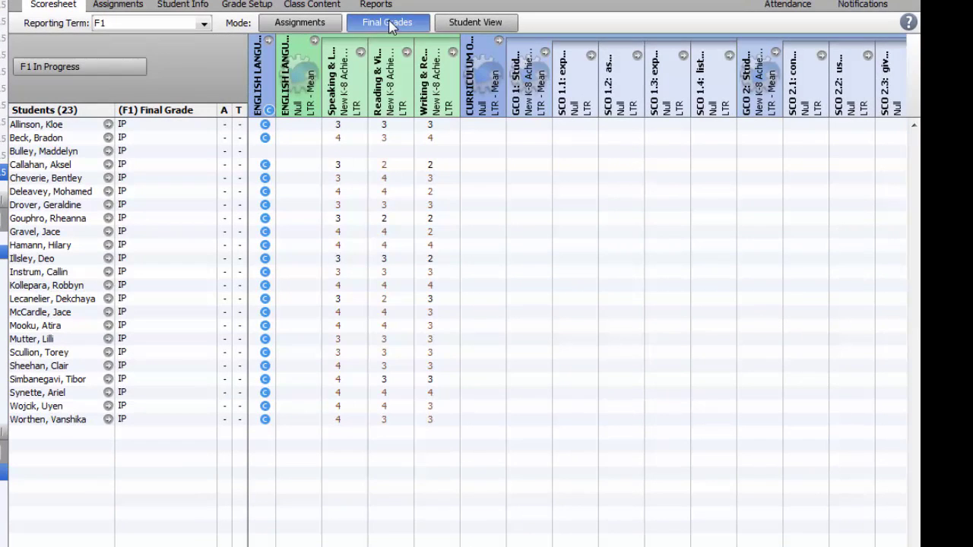
left_click(63, 154)
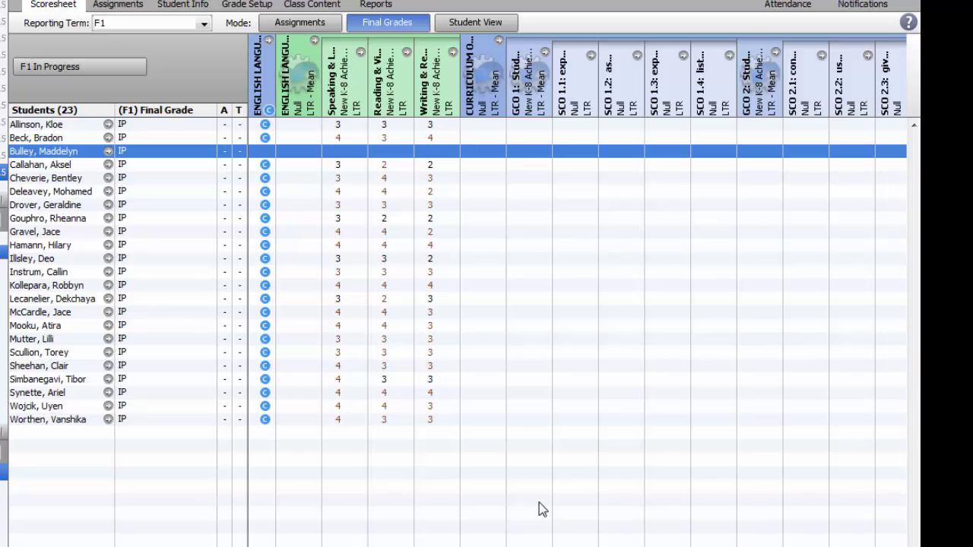
left_click(264, 152)
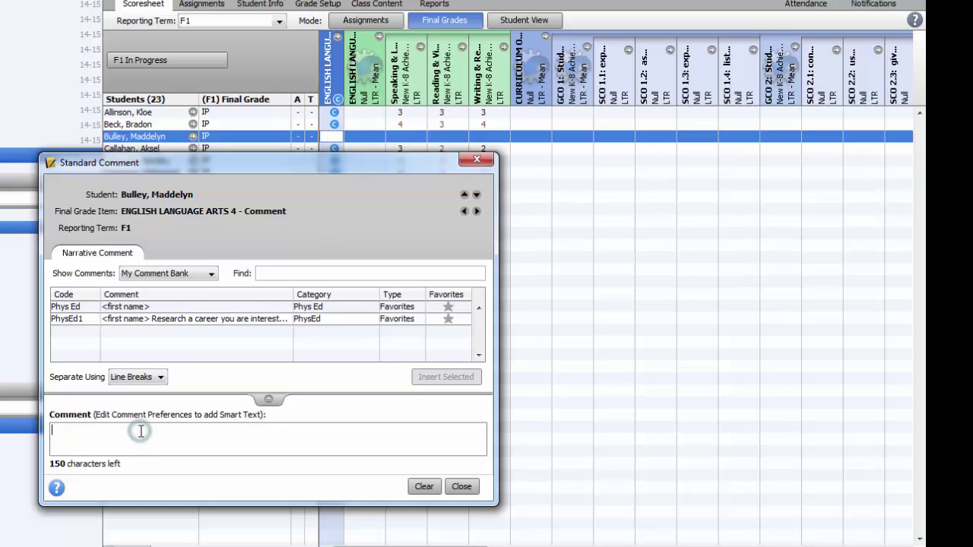
type("Strong P")
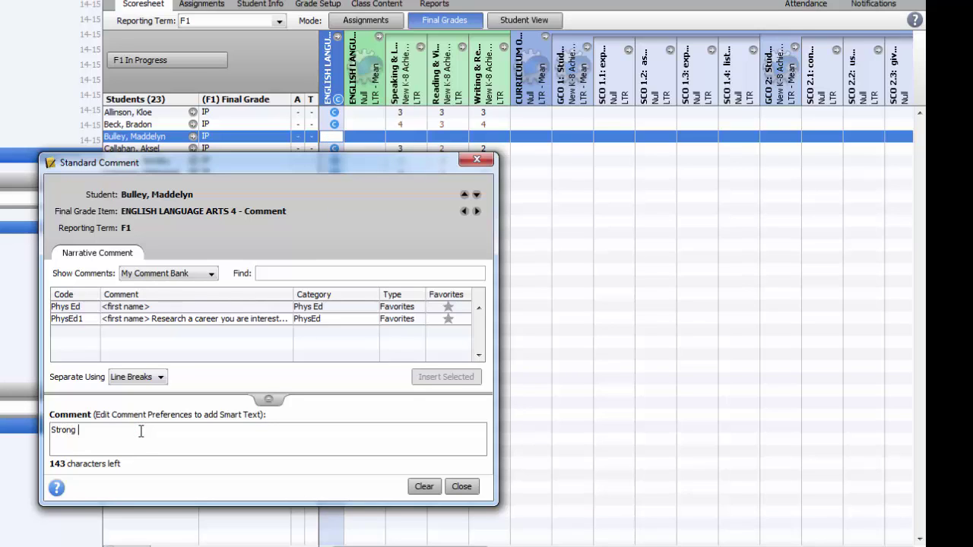
type("erformance")
left_click(462, 487)
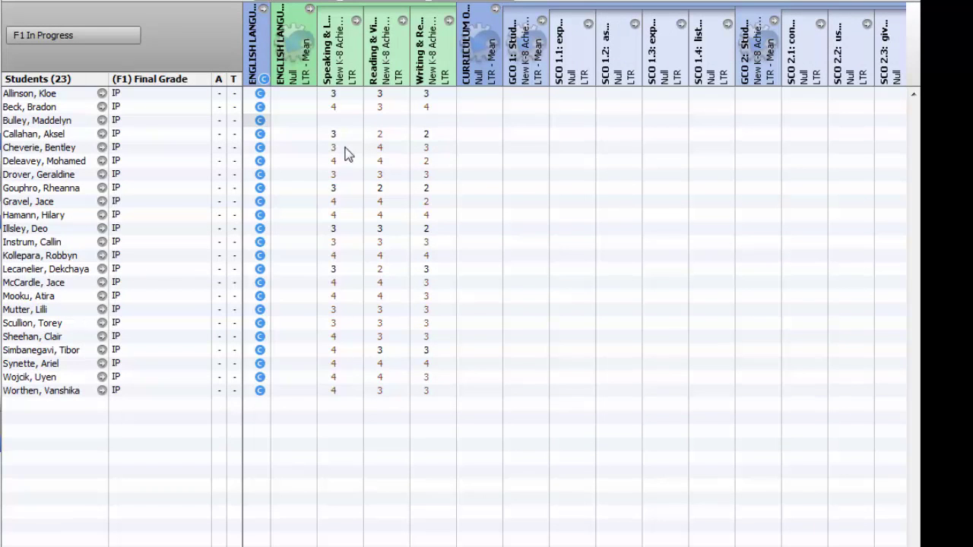
Step: Enter a final grade of 4 in the Speaking, Reading and Writing standards for the third student and save the grades
left_click(341, 121)
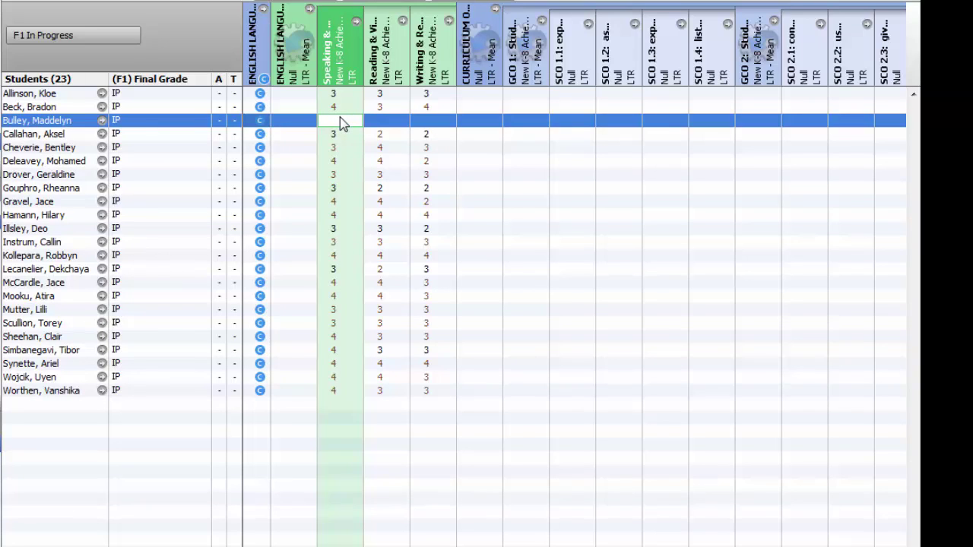
type("4")
key("Tab")
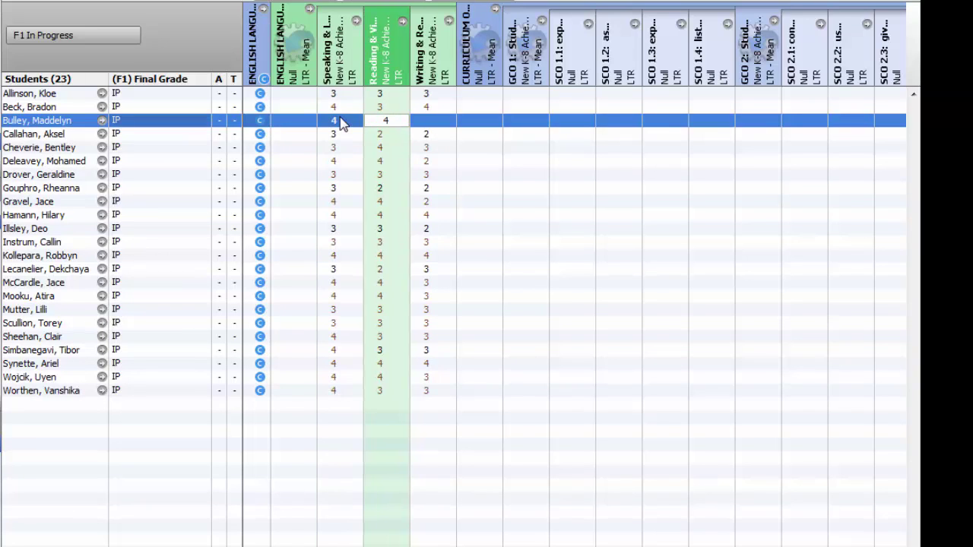
key("Tab")
type("4")
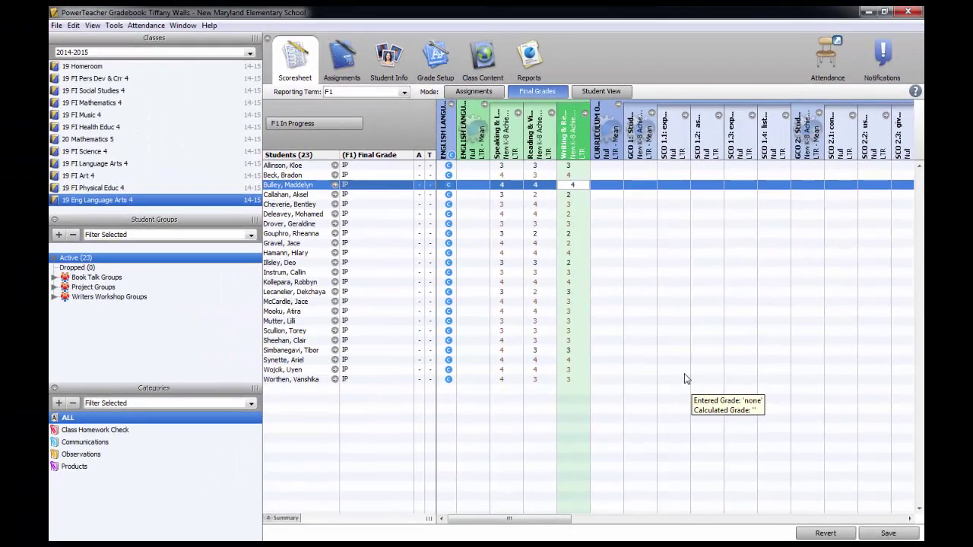
left_click(887, 532)
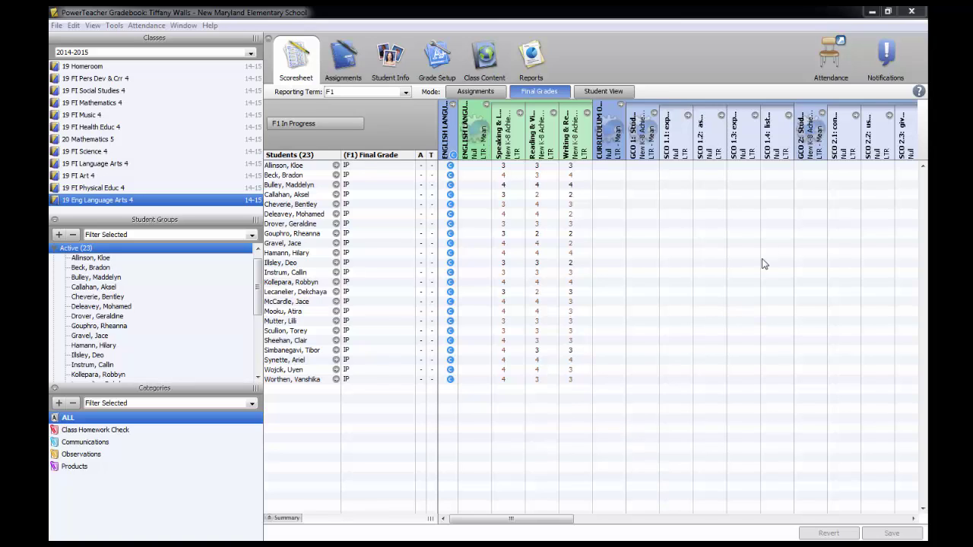
Step: Open the second student in Student View and look at the scores by Communications, Observations and Products, ending with all categories
left_click(611, 91)
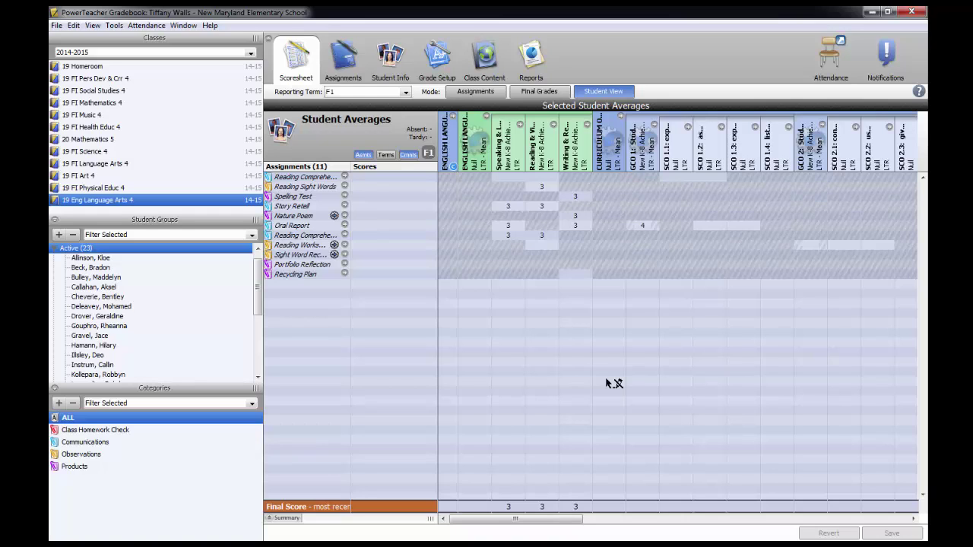
left_click(92, 269)
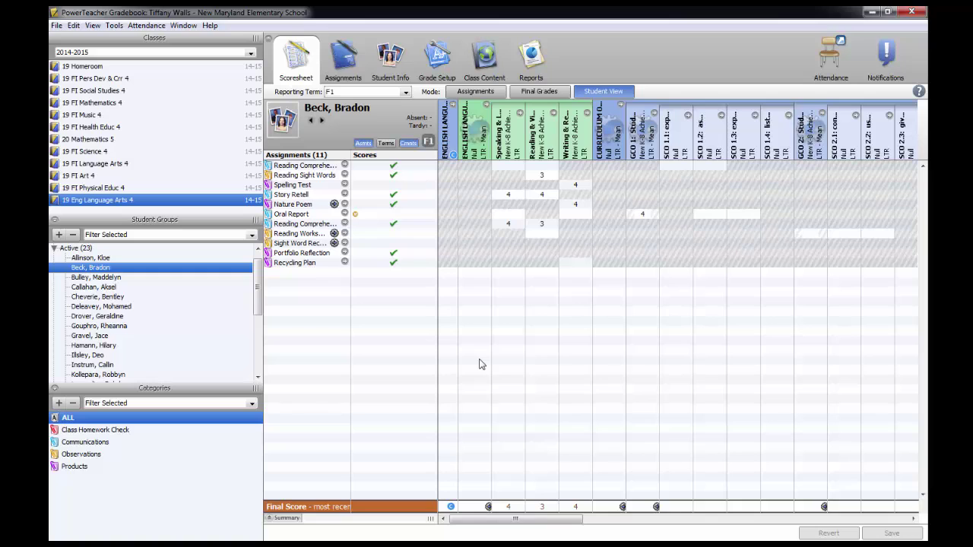
left_click(82, 442)
left_click(81, 453)
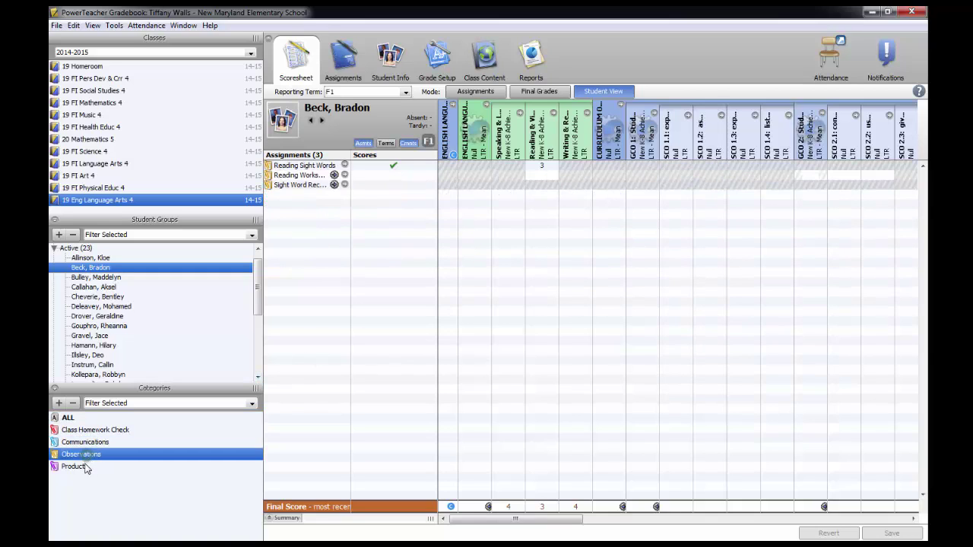
left_click(76, 466)
left_click(76, 419)
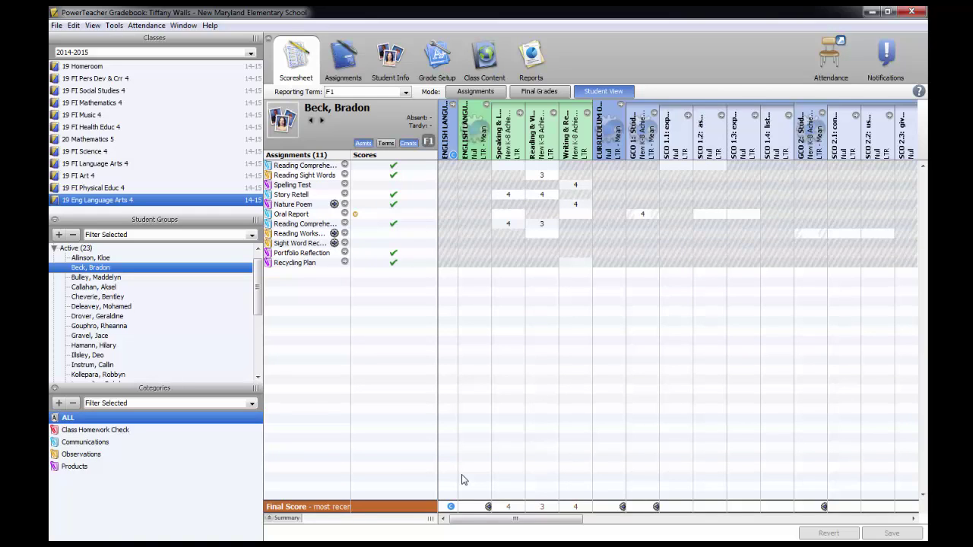
Step: Expand the summary of the second student's final scores, and compare the student's Assignments, Final Grades and Student View modes
left_click(270, 519)
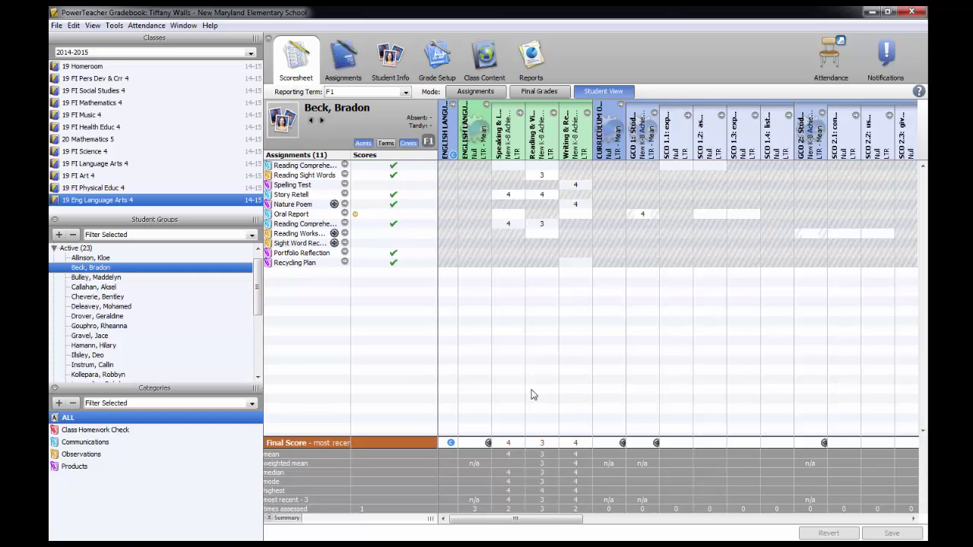
left_click(467, 91)
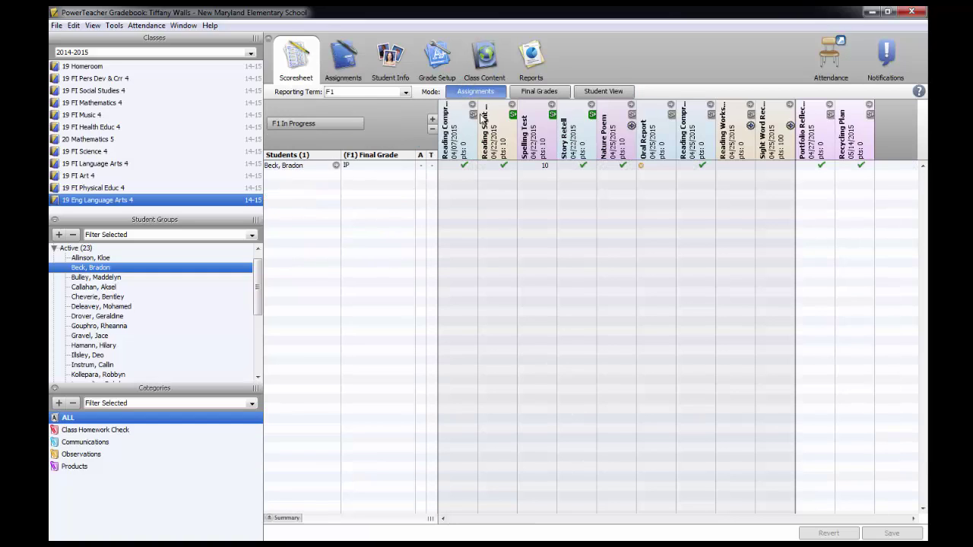
left_click(528, 93)
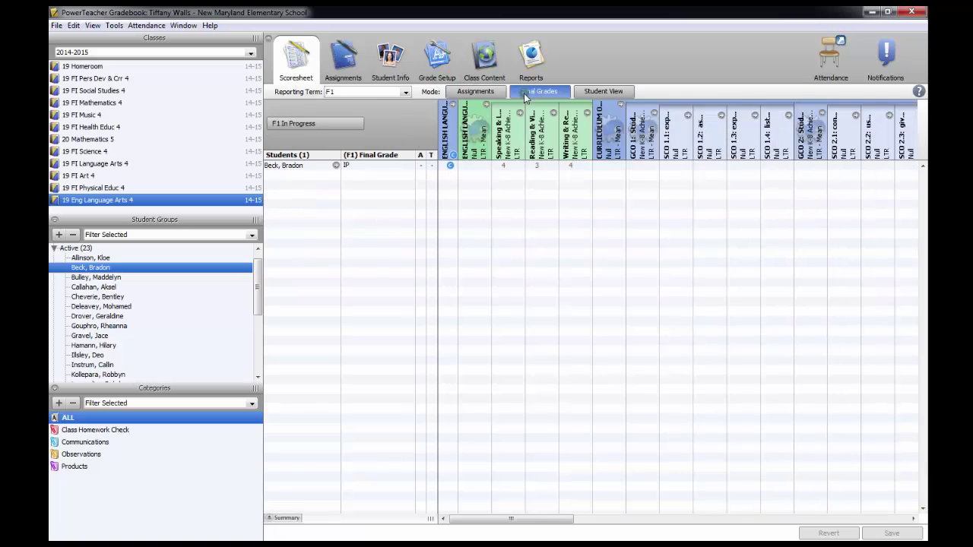
left_click(600, 92)
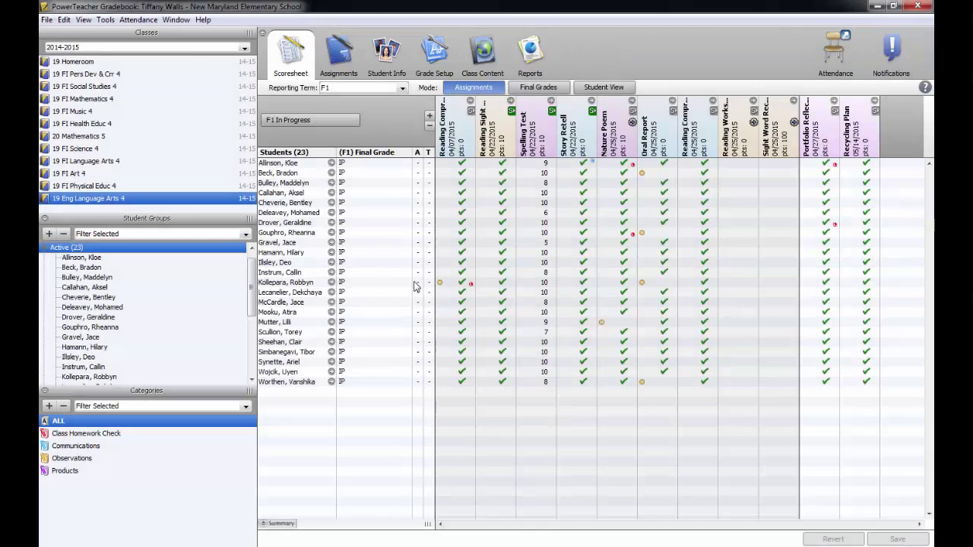
Step: Open the assignments list and view it by Communications, Observations and Products, ending with all categories
left_click(330, 53)
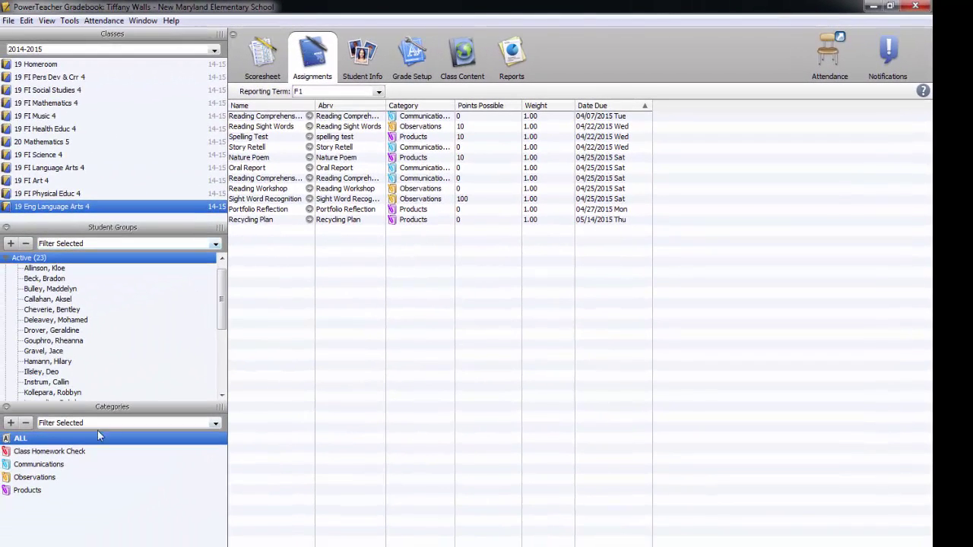
left_click(44, 467)
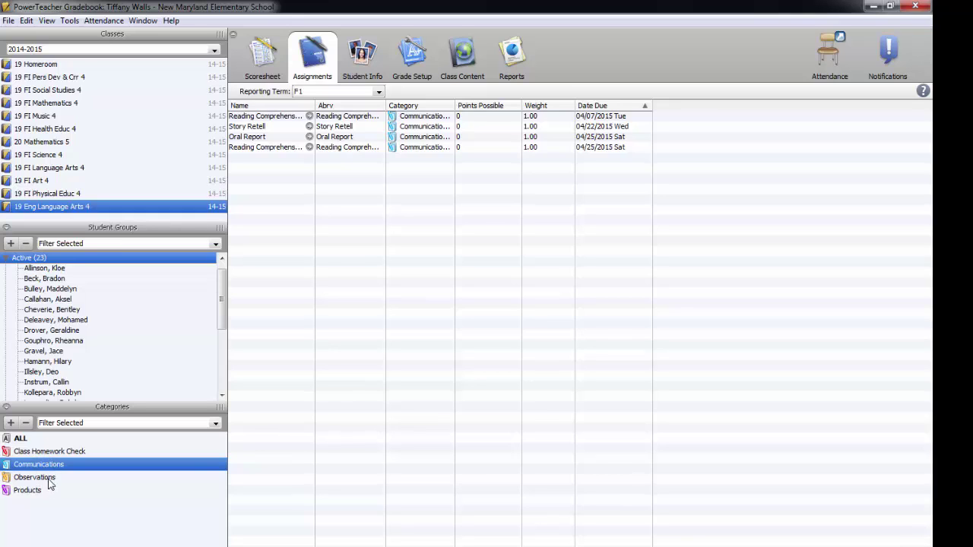
left_click(49, 479)
left_click(29, 493)
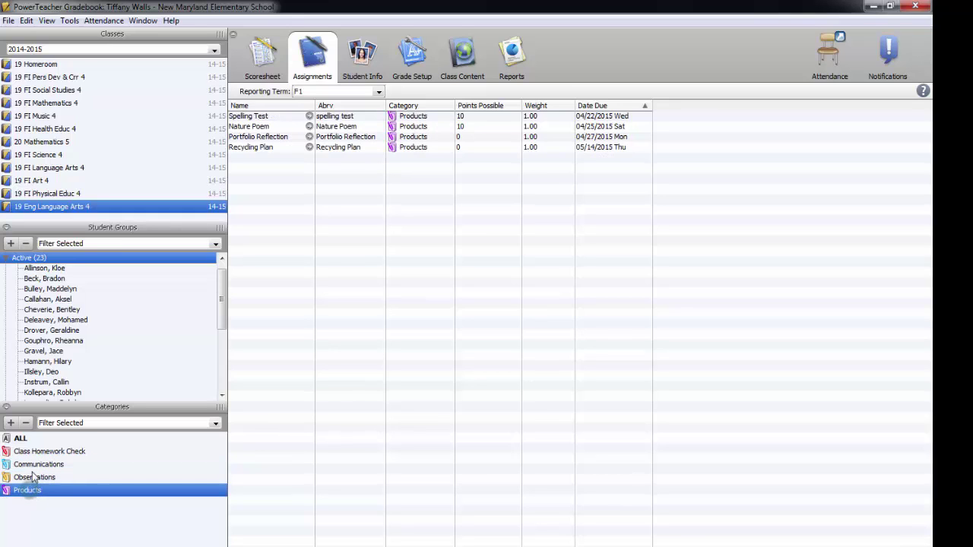
left_click(26, 440)
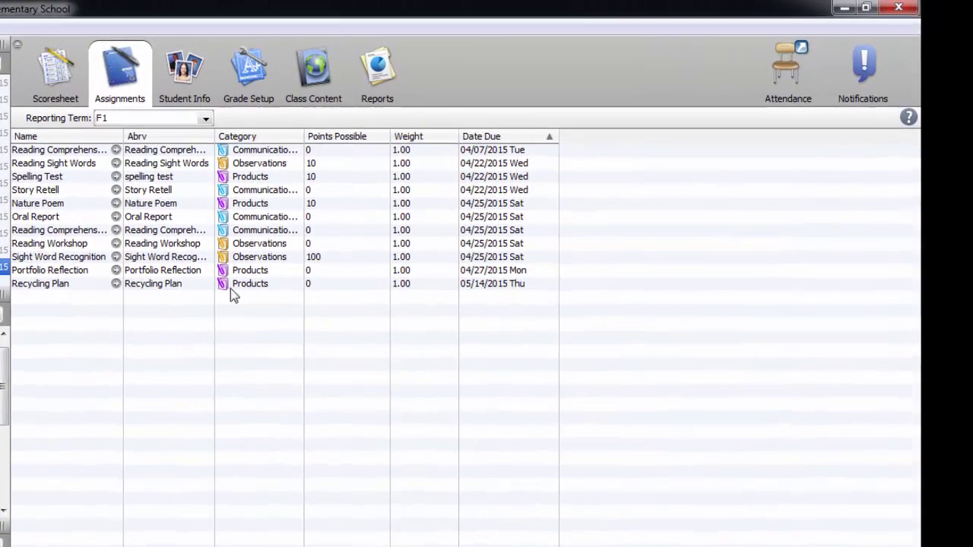
Step: View the class's student information, and open the final grade calculation settings for reporting term F1 in Grade Setup
left_click(184, 76)
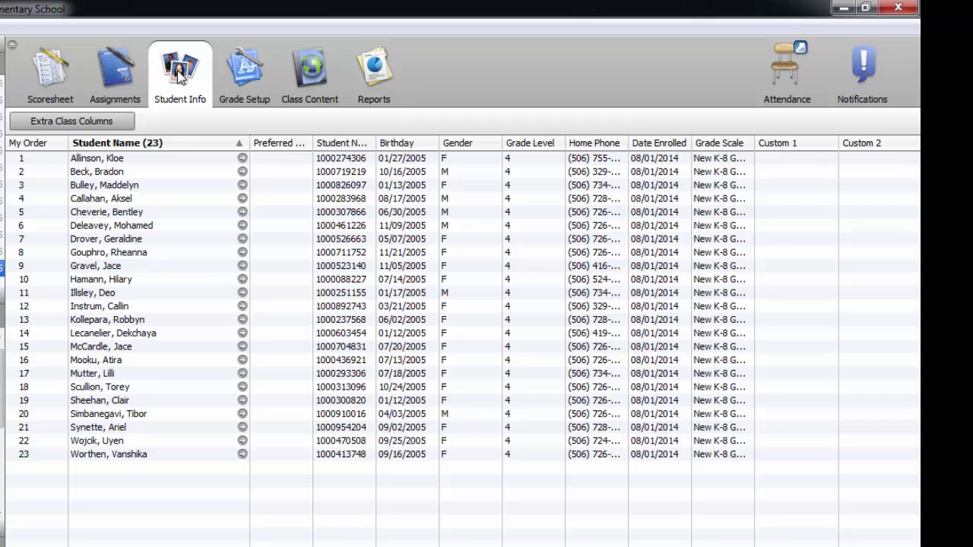
left_click(255, 80)
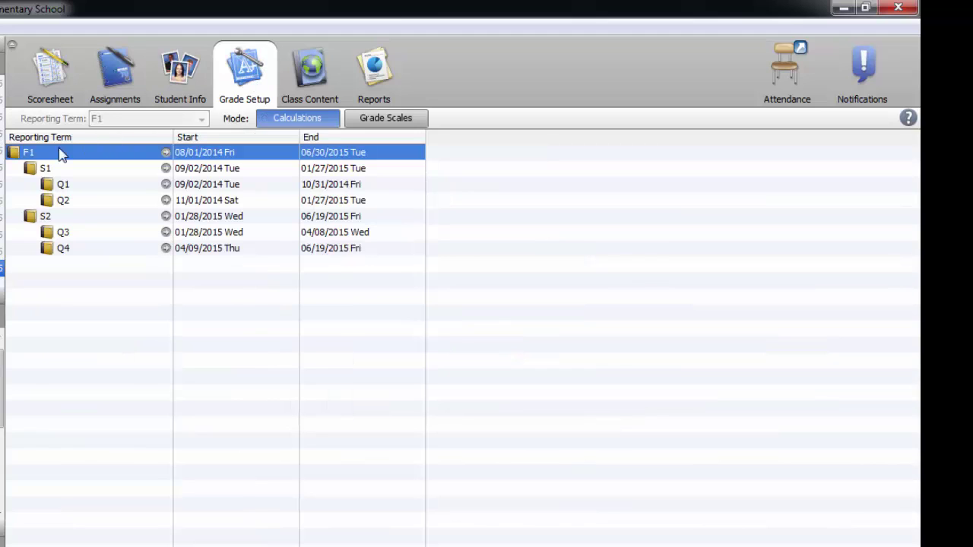
left_click(34, 154)
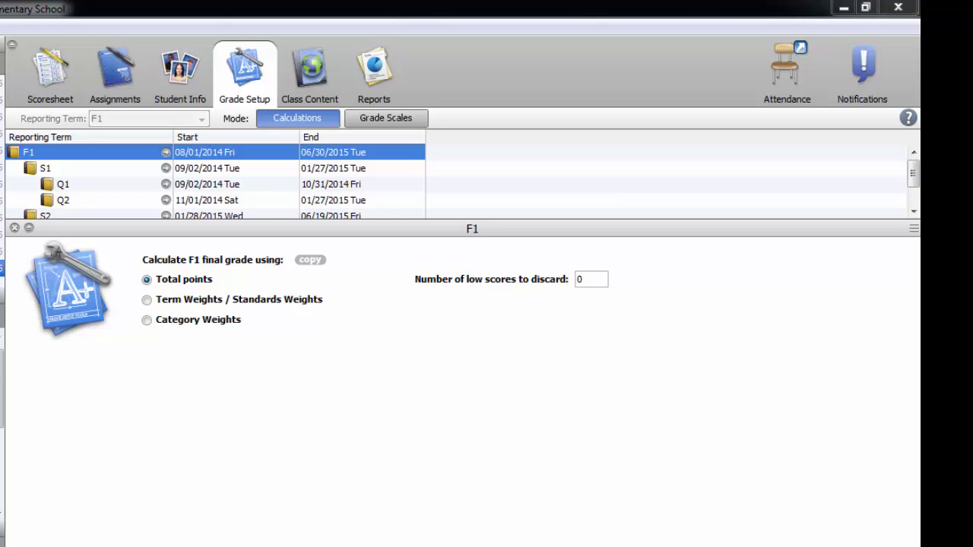
Step: Review the class information in Class Content, and look at the web link options for its description without adding a link
left_click(310, 76)
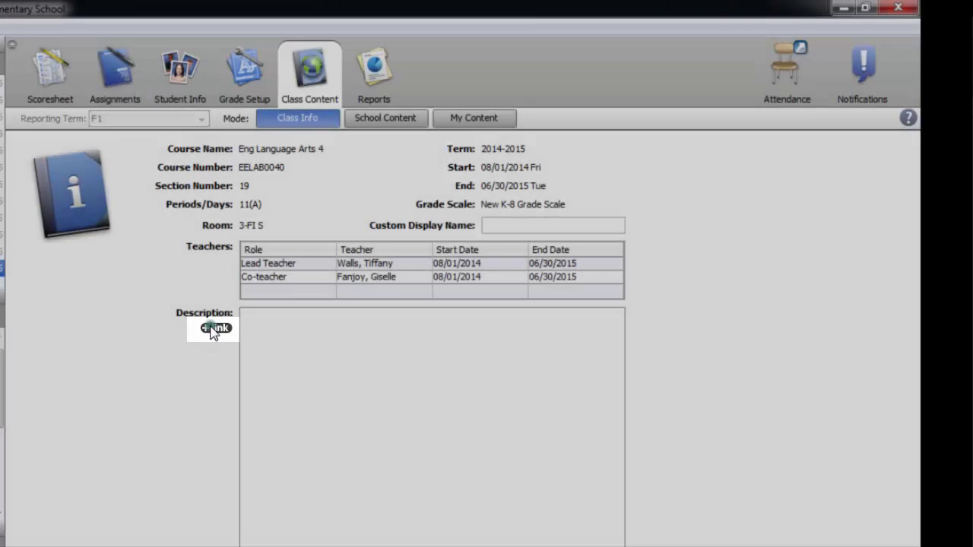
left_click(215, 328)
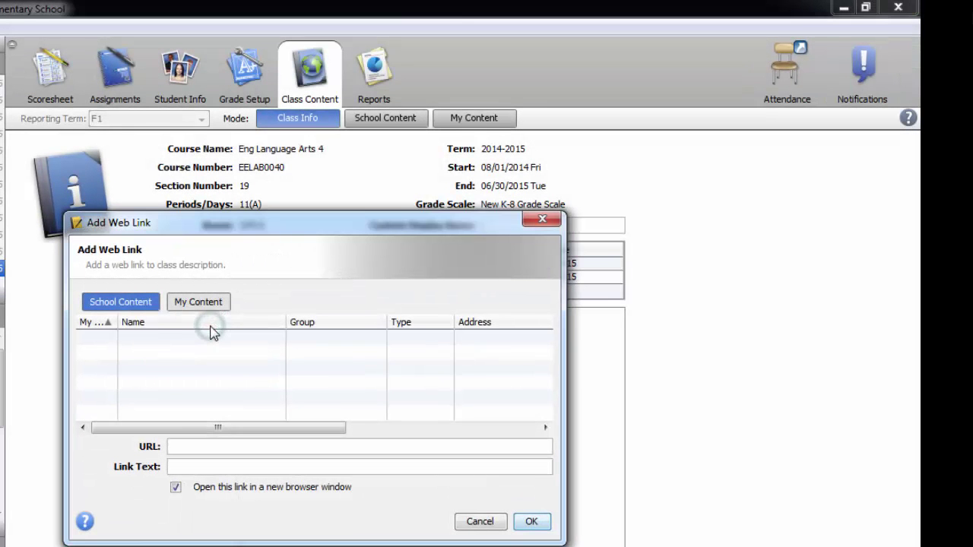
left_click(479, 521)
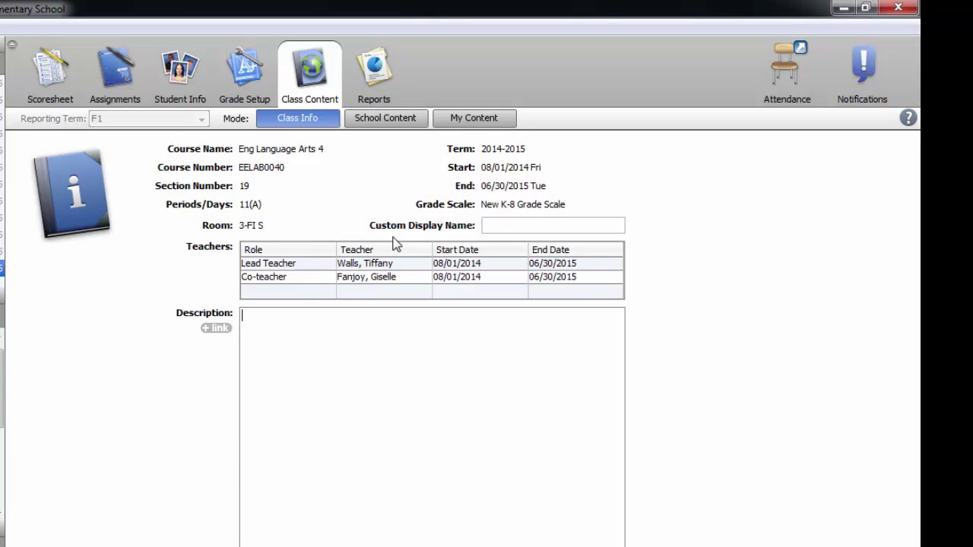
Step: Look through the list of available reports and return to the scoresheet
left_click(378, 67)
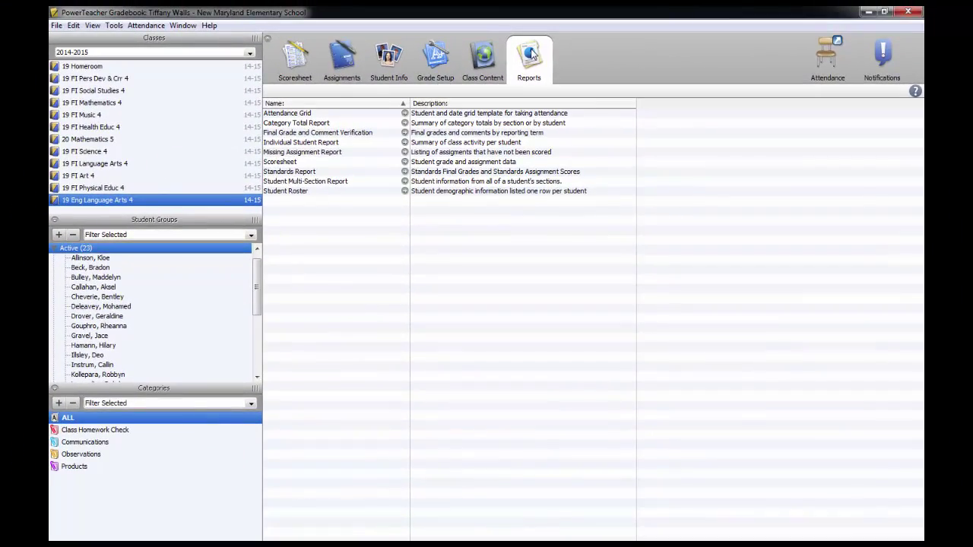
left_click(301, 53)
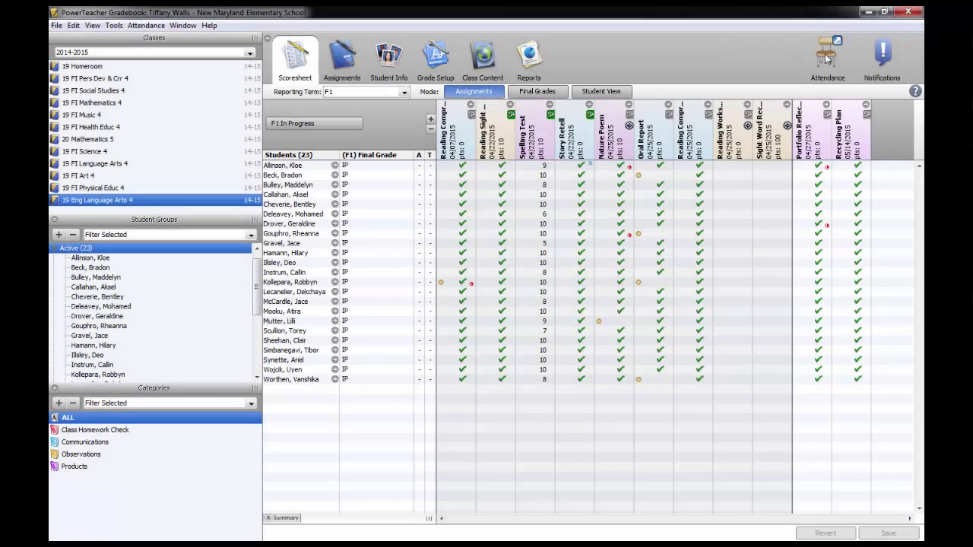
Step: Look at the attendance options and the teacher notifications with student birthdays, closing each window after viewing
left_click(825, 54)
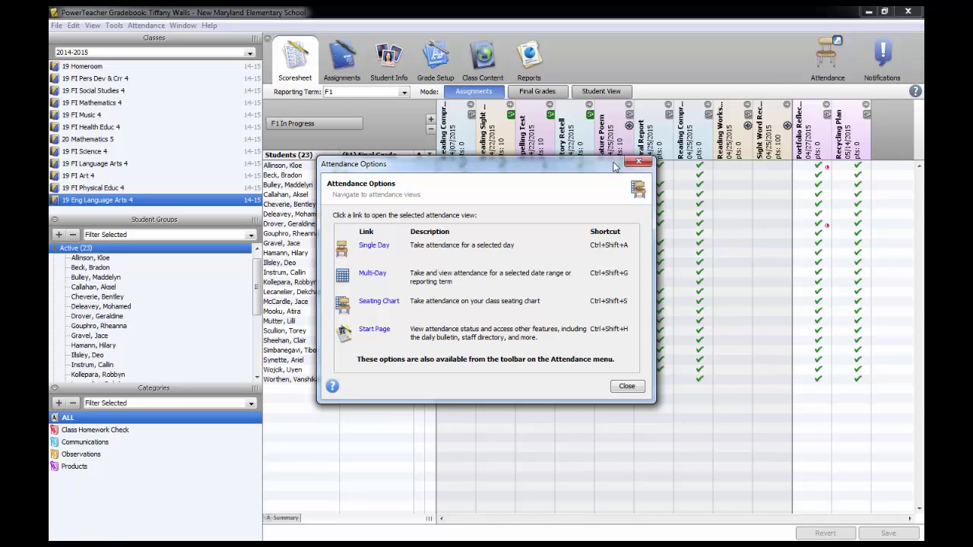
left_click(639, 161)
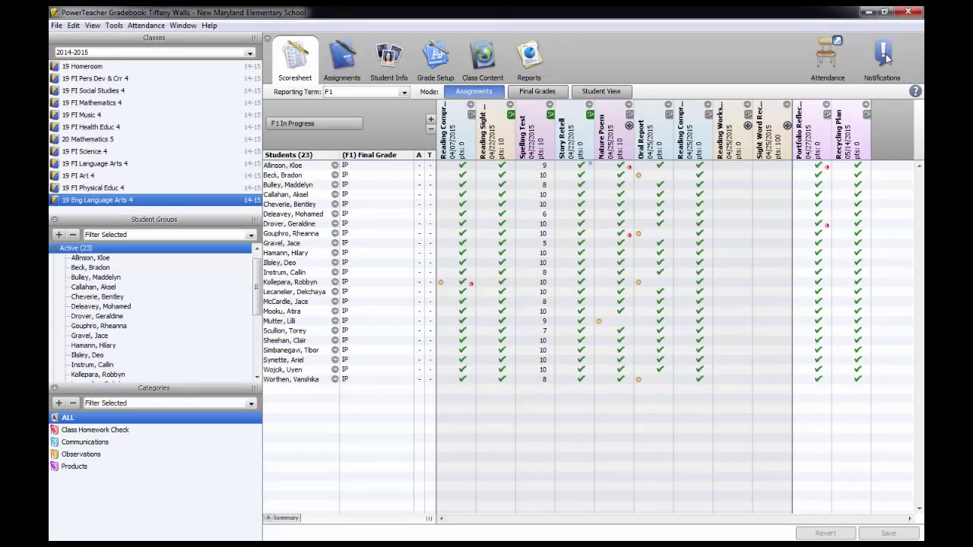
left_click(883, 55)
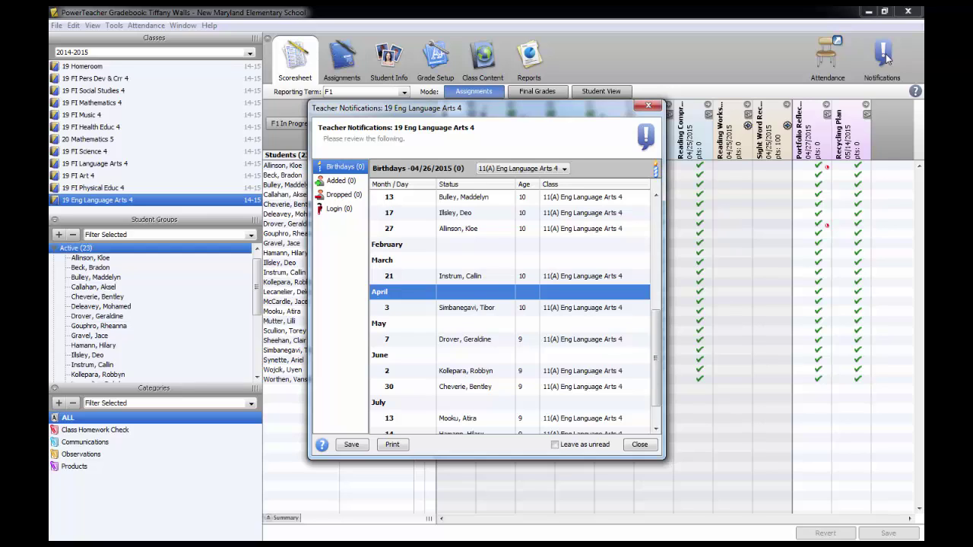
left_click(648, 105)
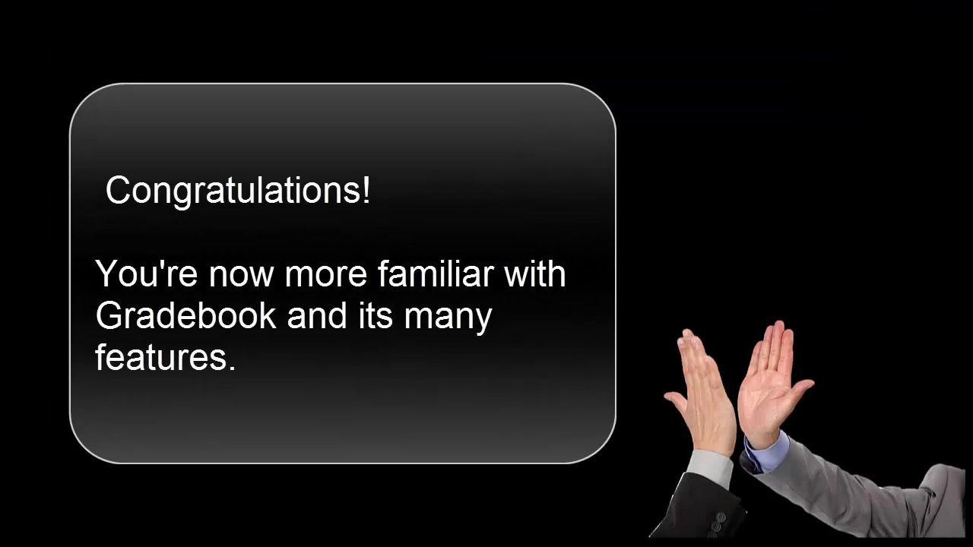